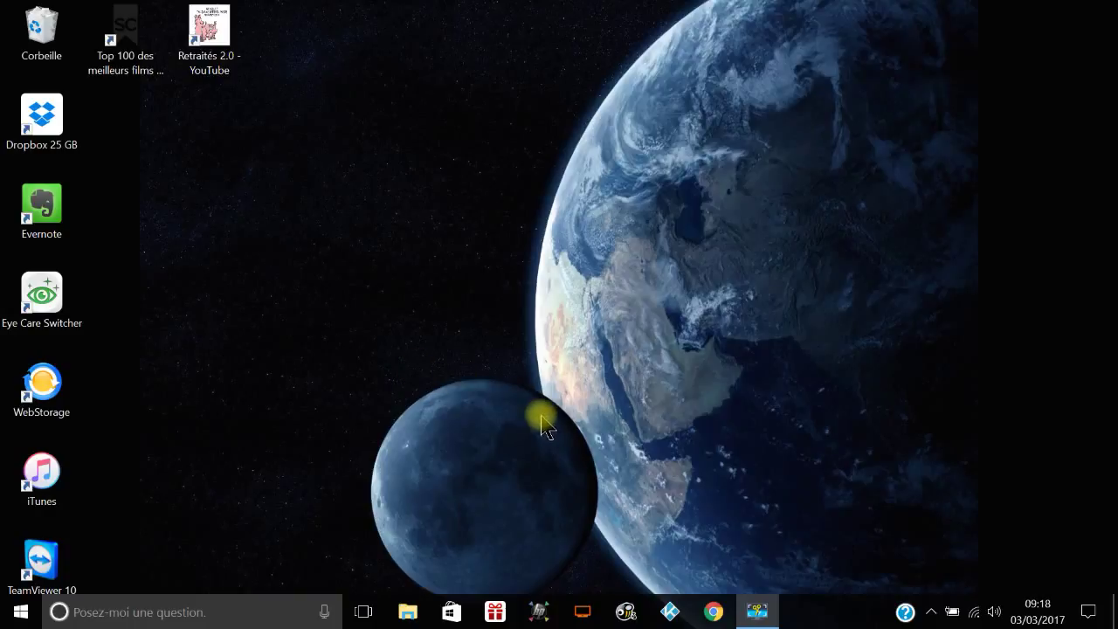
# Step: Switch to Chrome, search the web for "télécharger open office" and open the OpenOffice.org download page
pyautogui.click(716, 610)
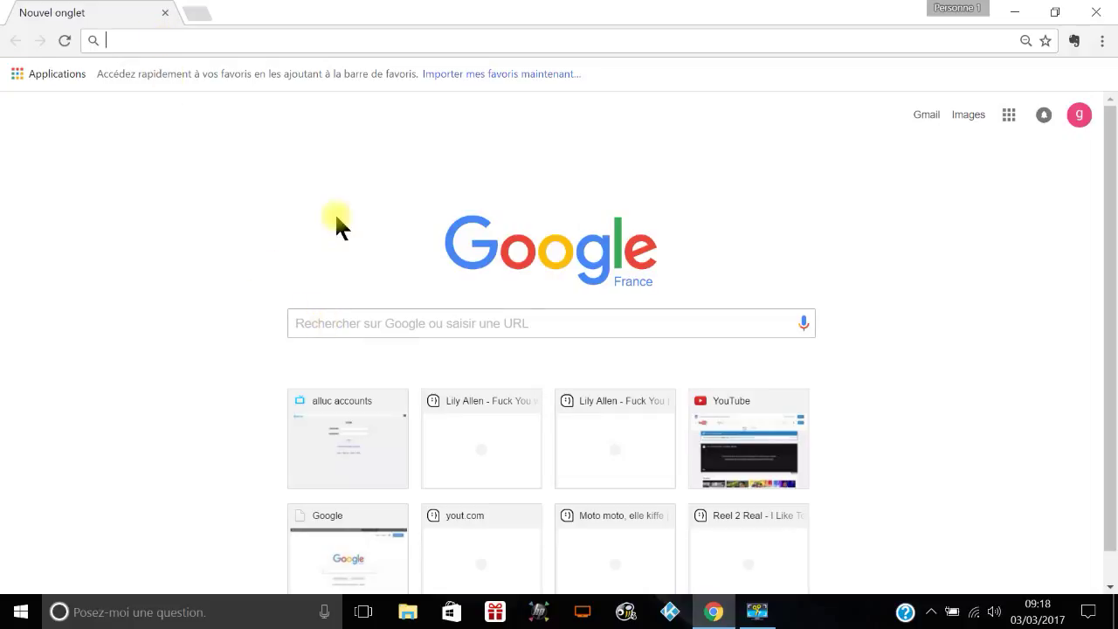
pyautogui.write('télécharger ')
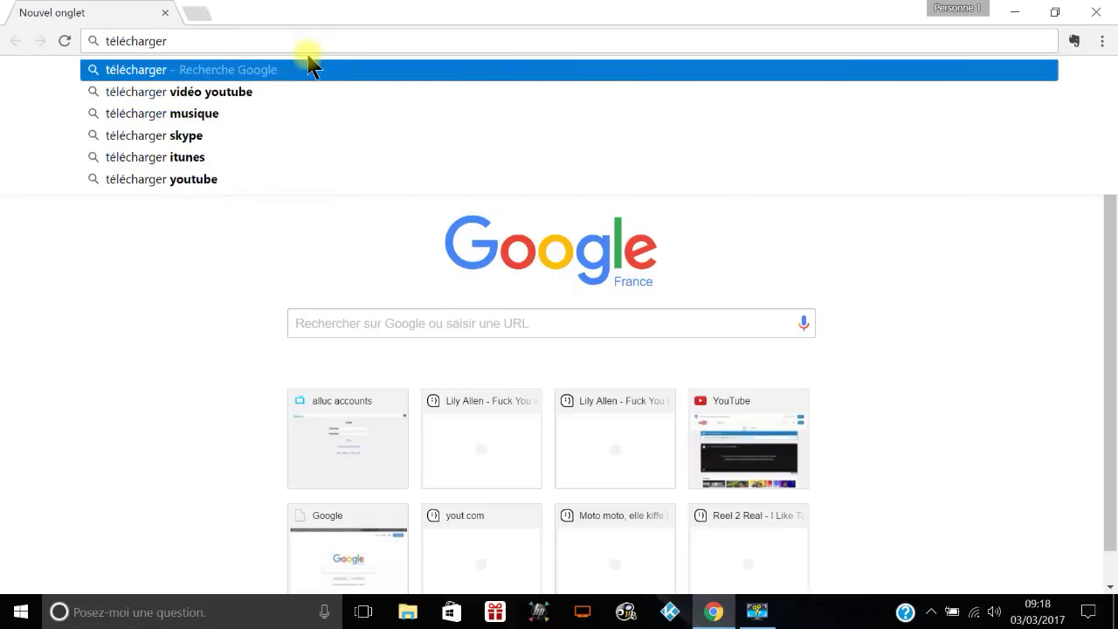
pyautogui.write('open ')
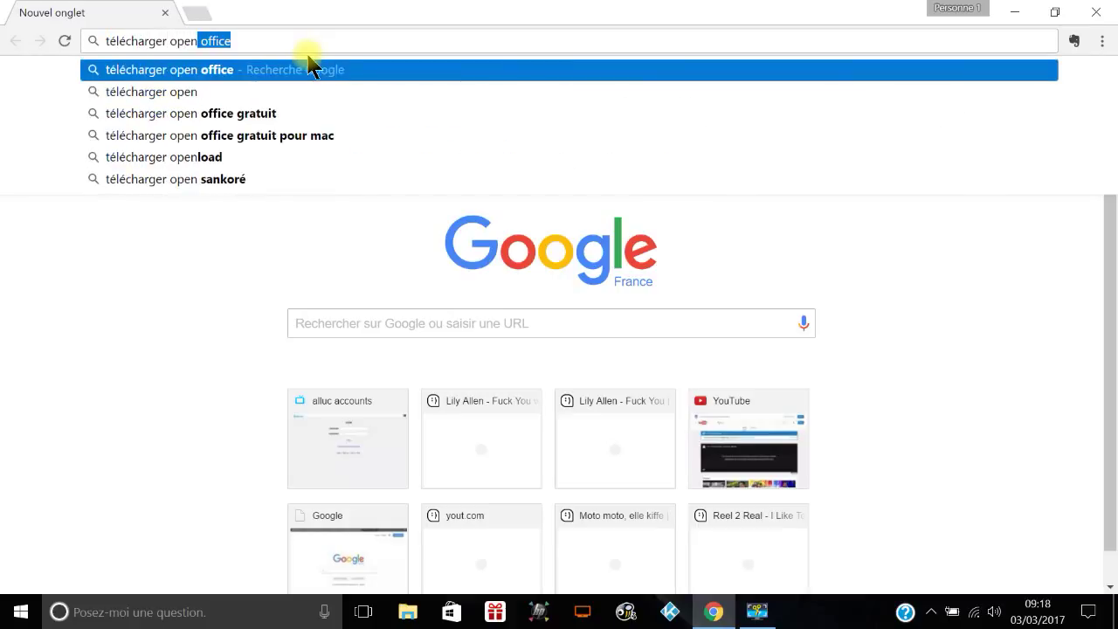
pyautogui.write('office')
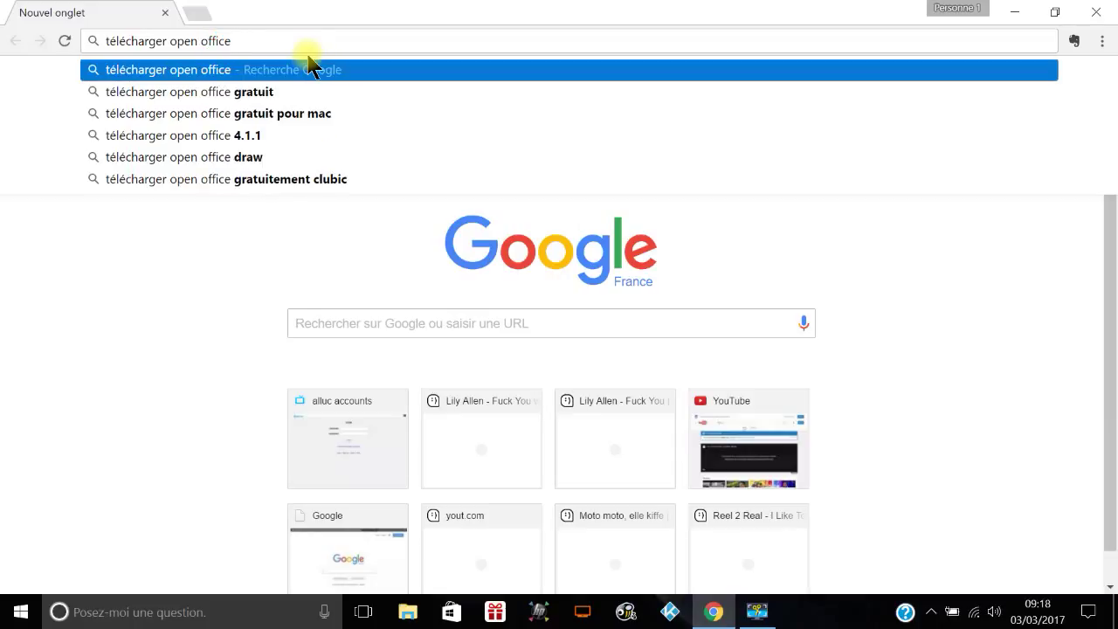
pyautogui.press('Return')
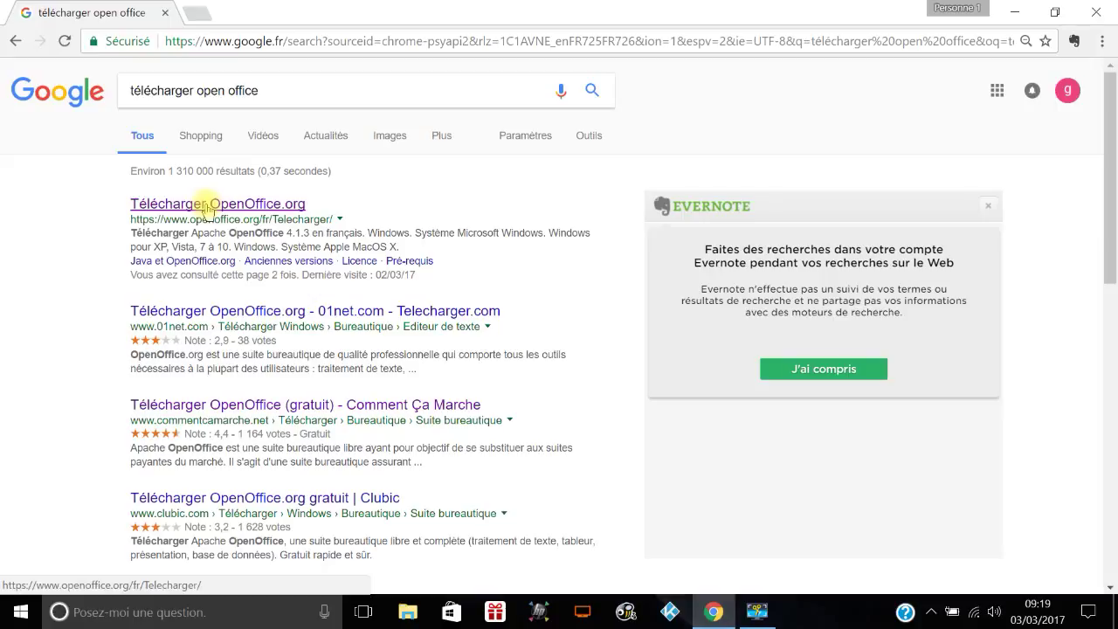
pyautogui.click(206, 207)
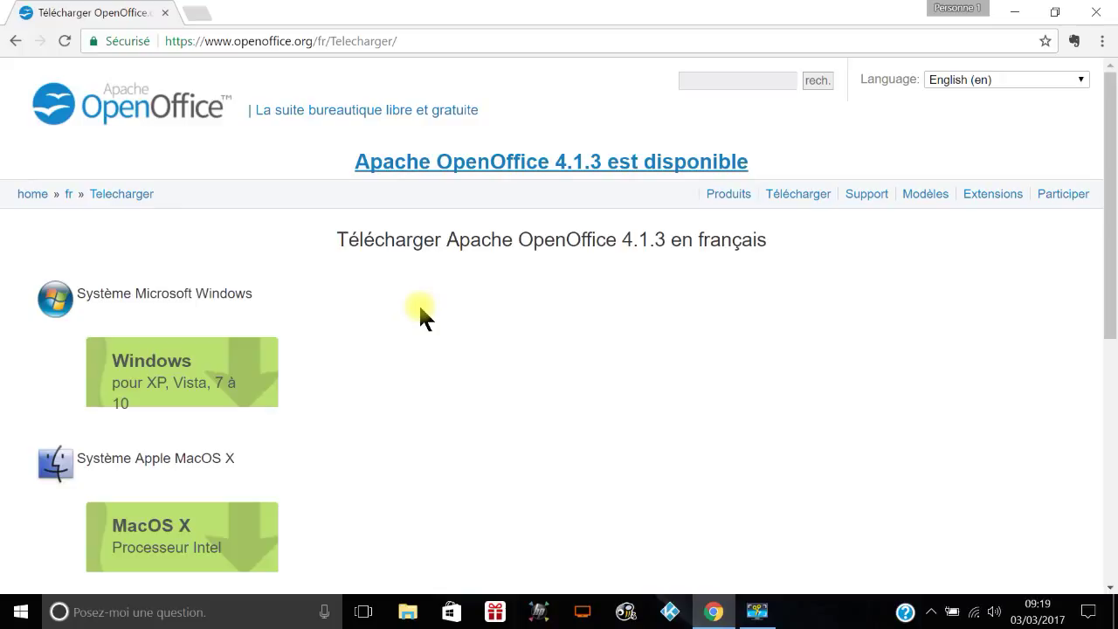
# Step: Download the French Apache OpenOffice 4.1.3 installer for Windows XP, Vista, 7 to 10
pyautogui.scroll(-4, 420, 316)
pyautogui.scroll(4, 420, 316)
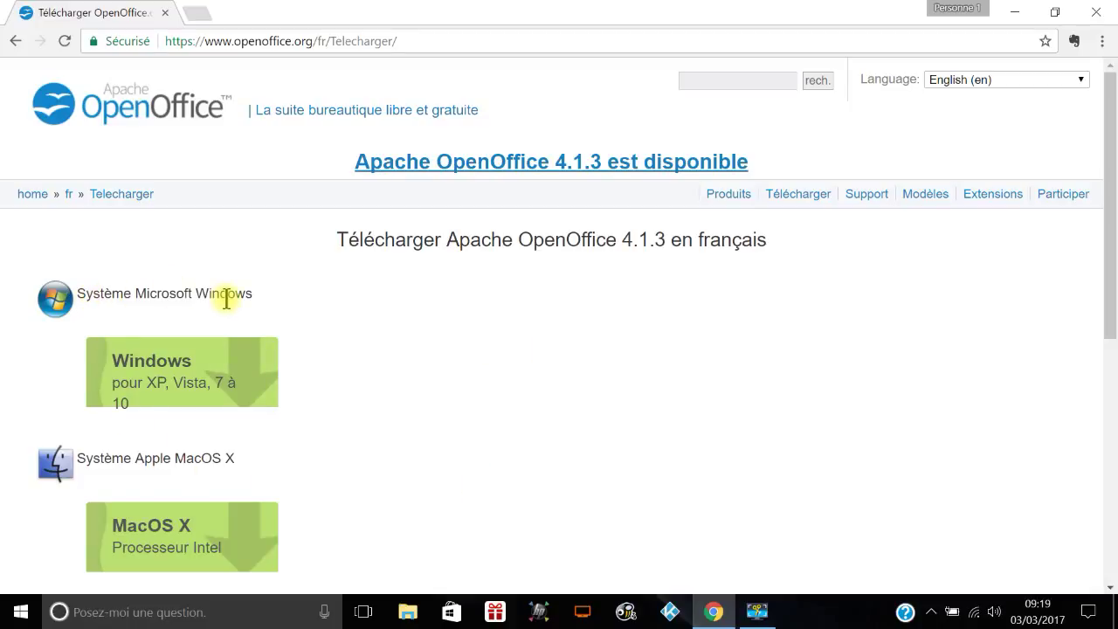
pyautogui.scroll(-2, 353, 331)
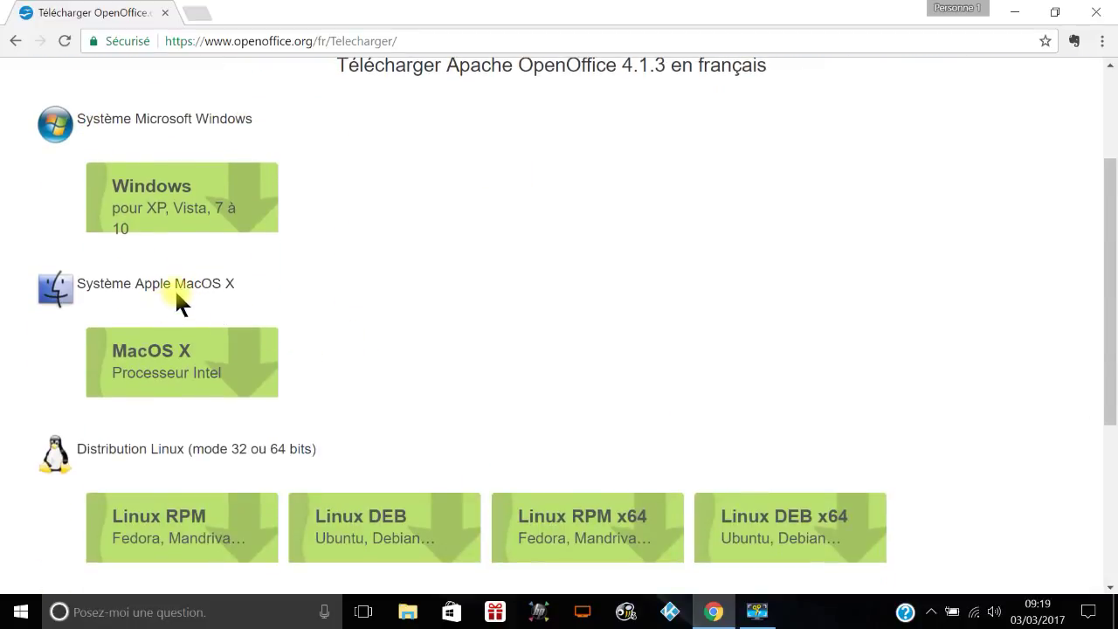
pyautogui.scroll(-1, 471, 393)
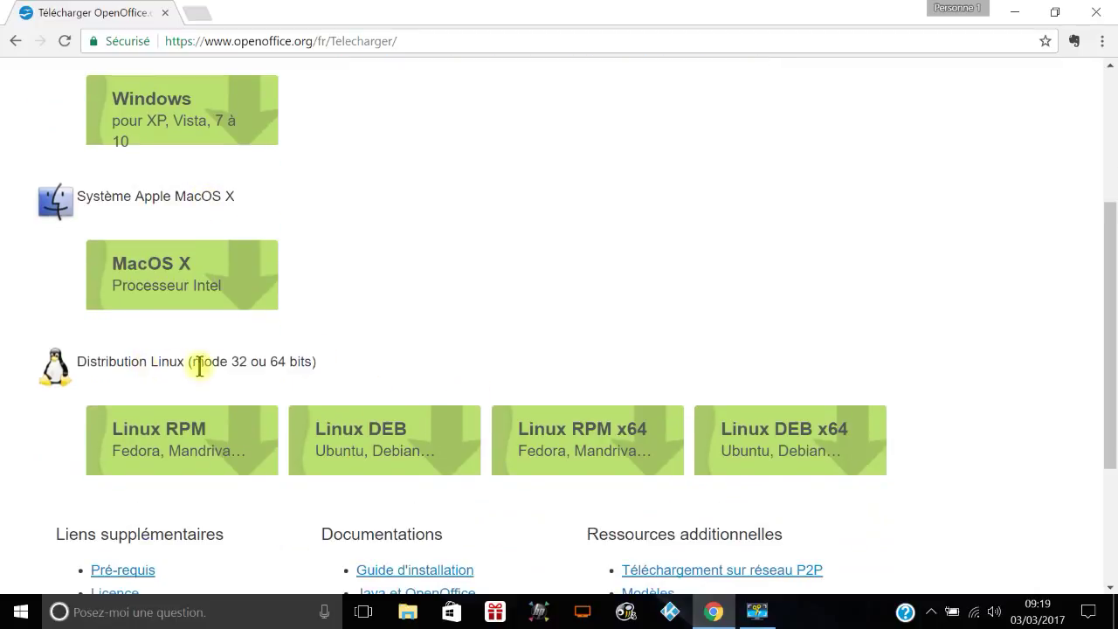
pyautogui.scroll(3, 423, 286)
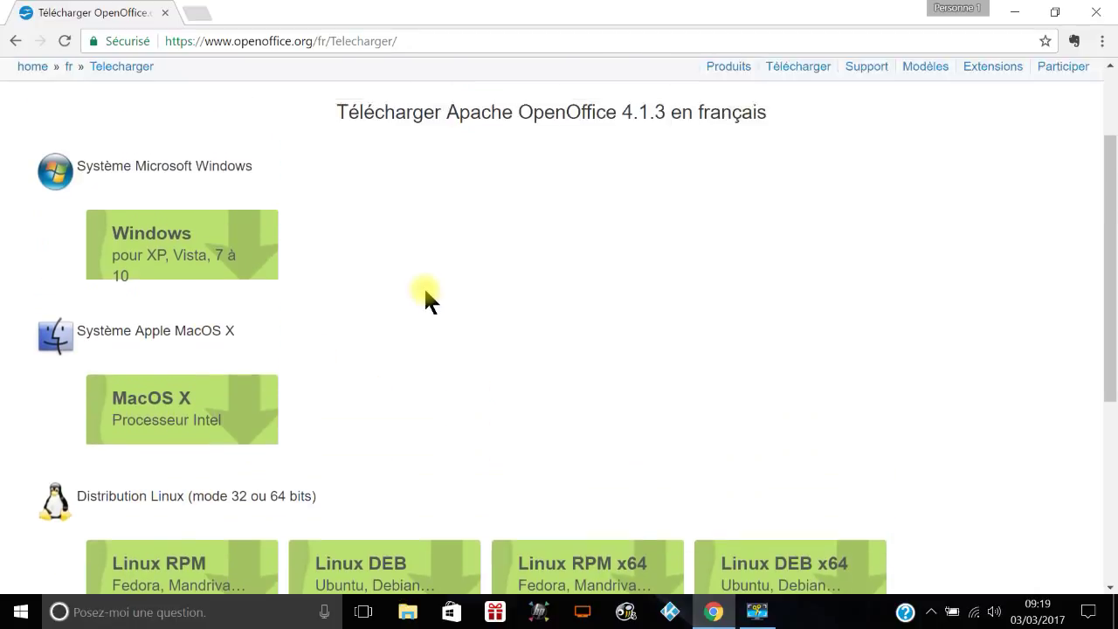
pyautogui.scroll(-1, 393, 302)
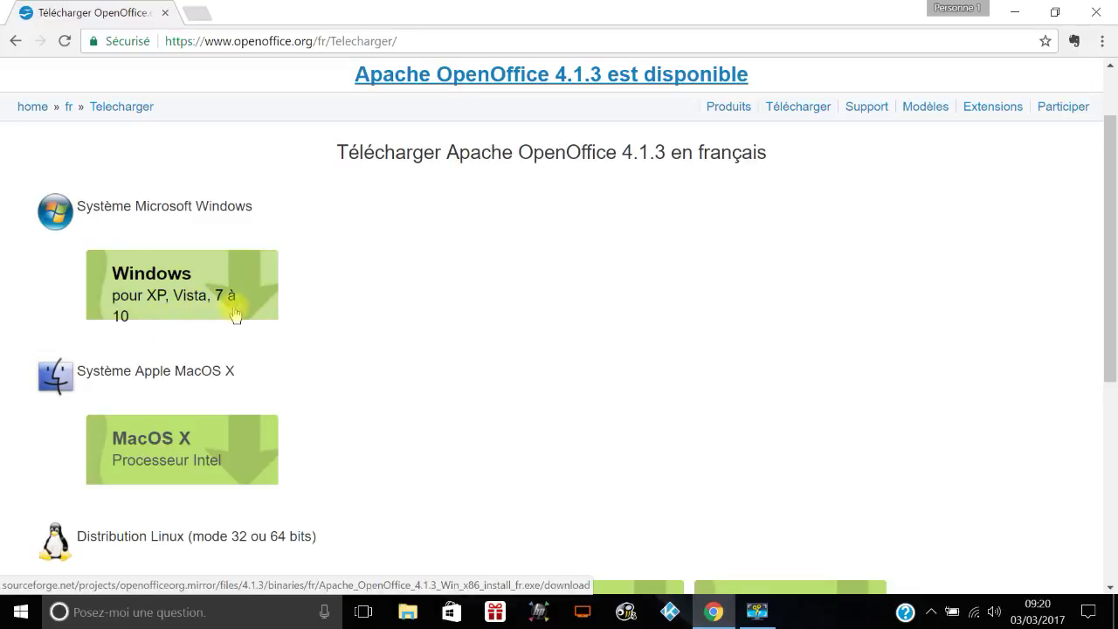
pyautogui.click(163, 291)
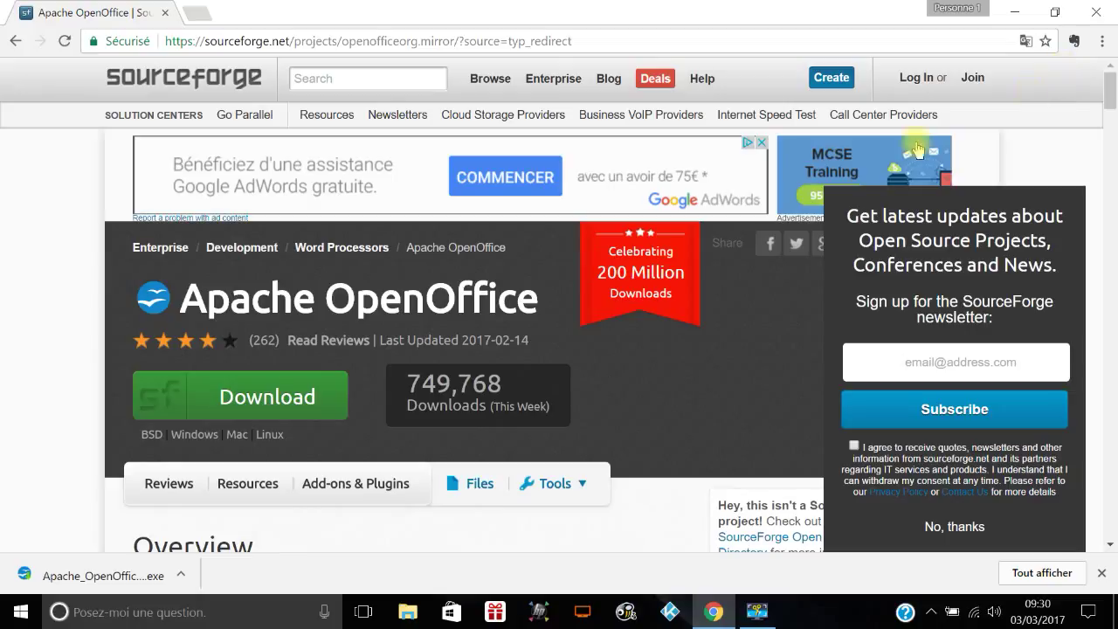
# Step: Run the downloaded OpenOffice 4.1.3 installer and extract its installation files to the default desktop folder
pyautogui.click(127, 578)
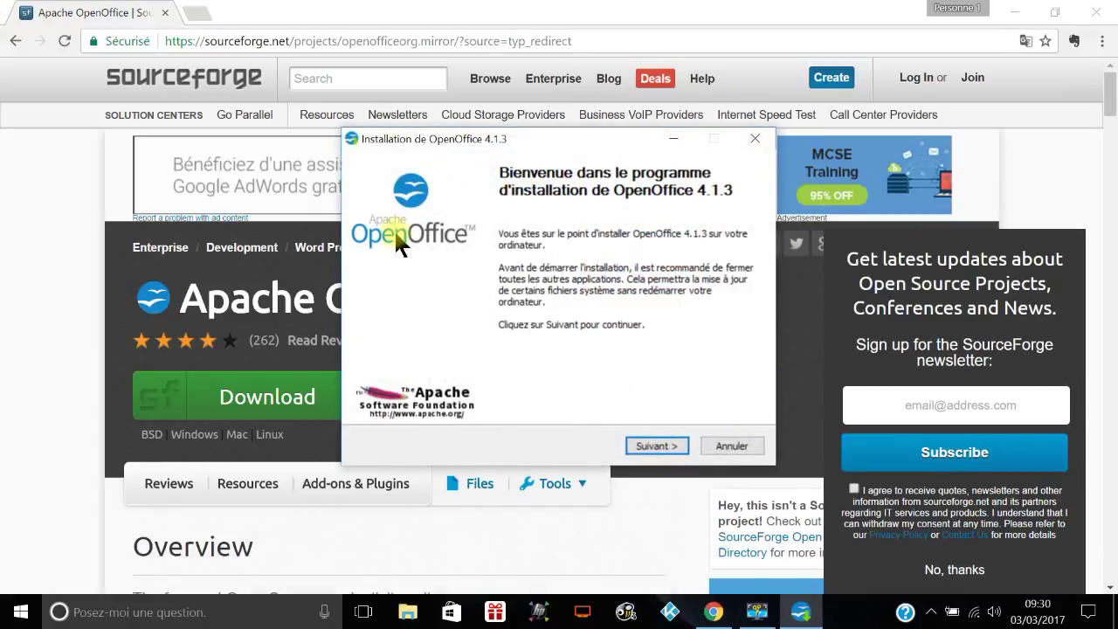
pyautogui.click(660, 445)
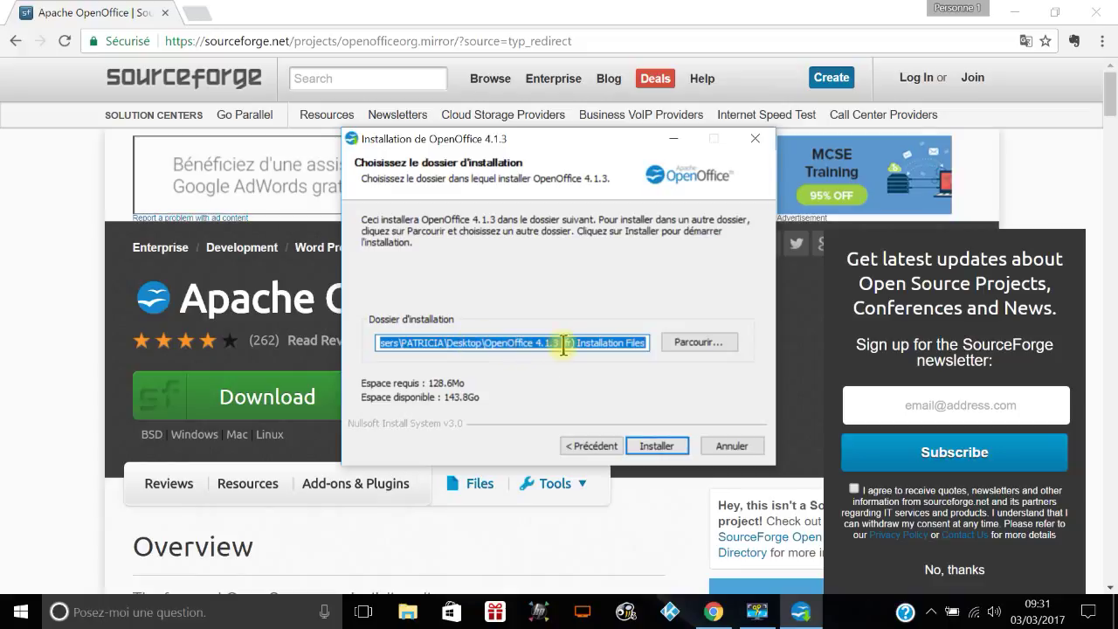
pyautogui.click(662, 446)
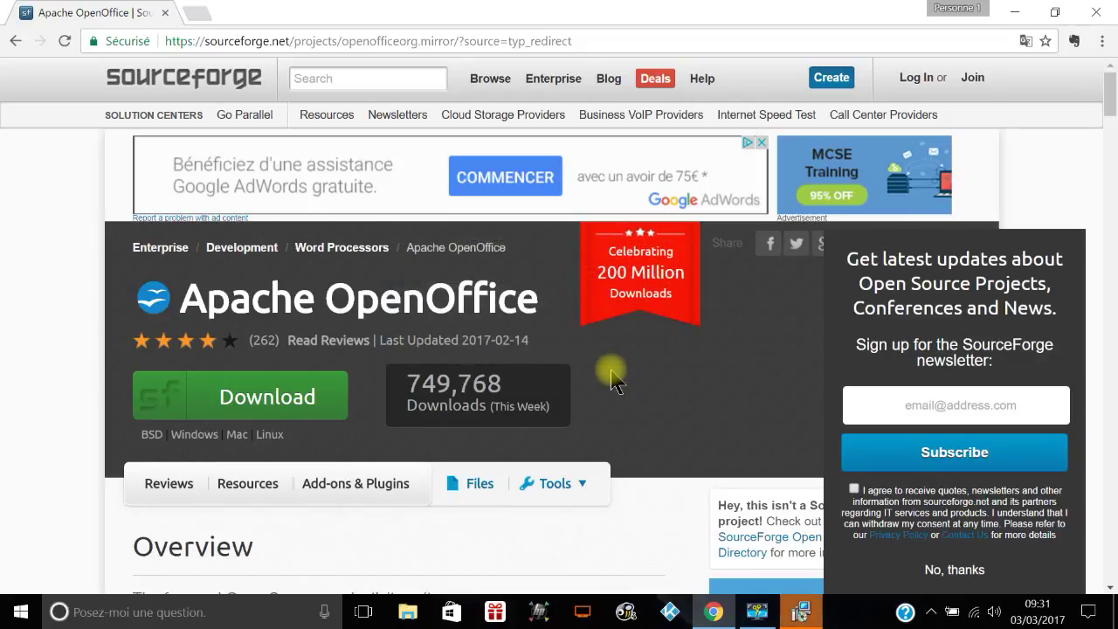
# Step: Bring up the OpenOffice 4.1.3 installation wizard and enter RETRAITES 2.0 in the client information, keeping the installation for all system users
pyautogui.click(803, 614)
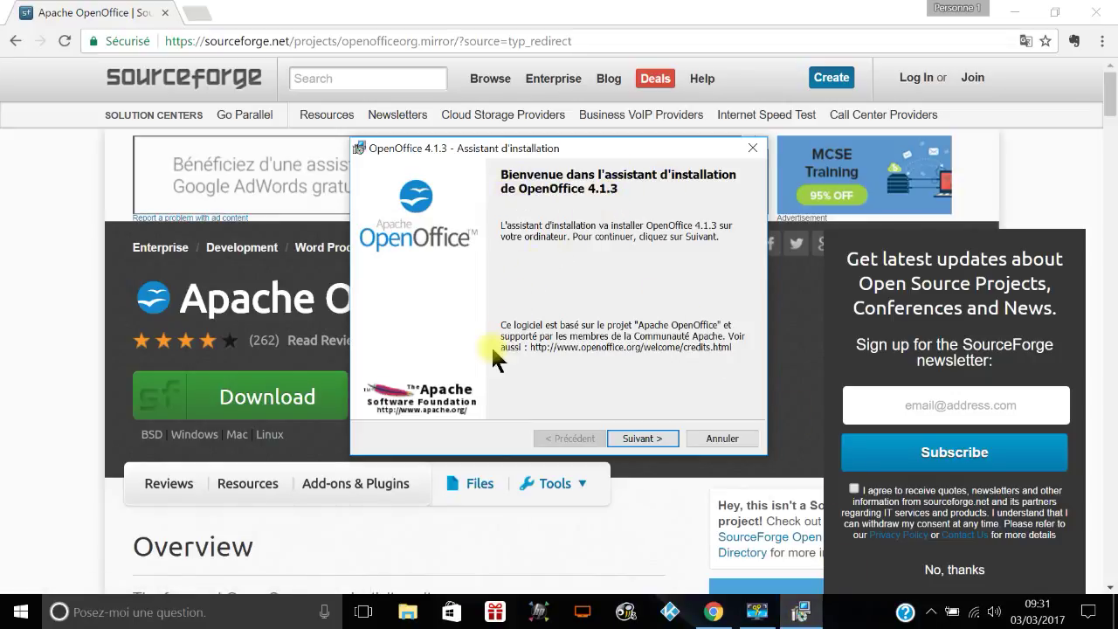
pyautogui.click(642, 439)
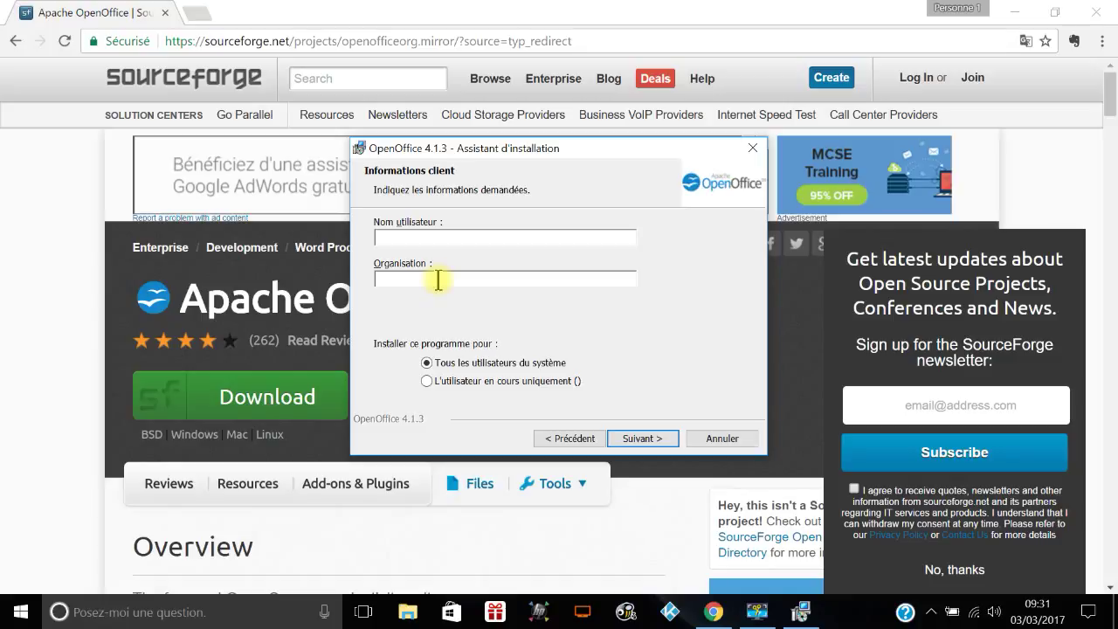
pyautogui.write('p')
pyautogui.press('BackSpace')
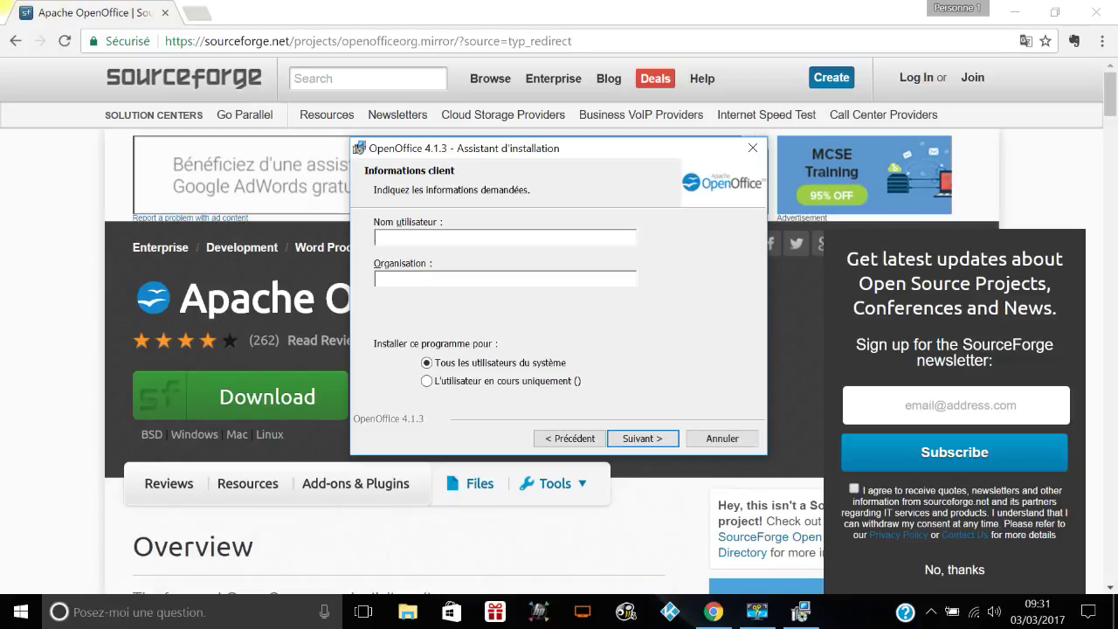
pyautogui.write('RETRAITES 2.0')
pyautogui.click(661, 439)
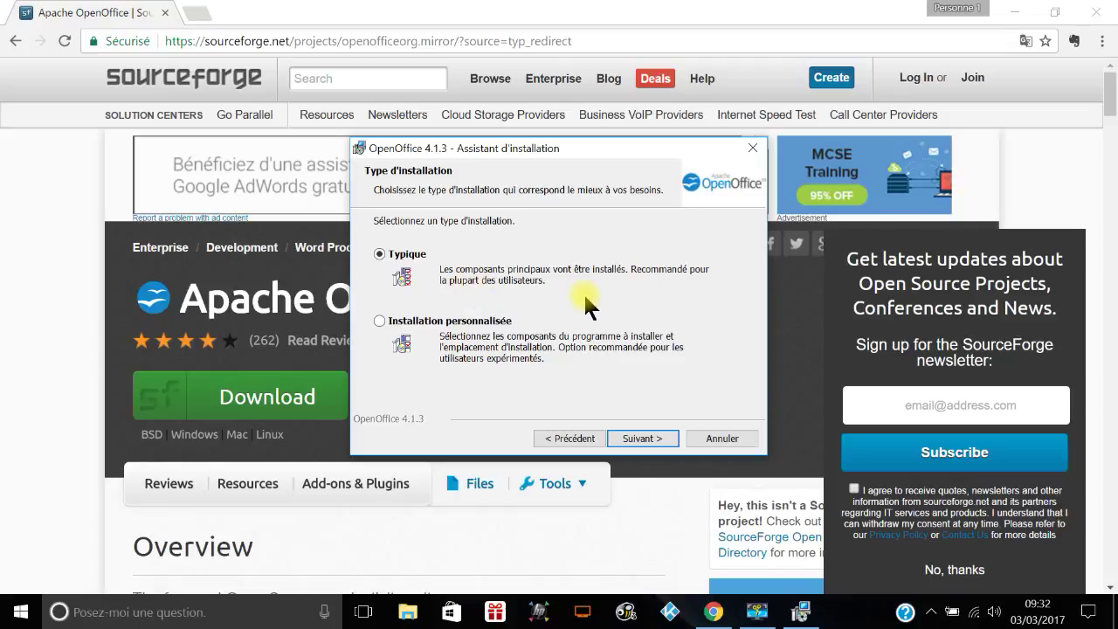
# Step: Install OpenOffice with the Typique setup type and a desktop shortcut, and finish the wizard
pyautogui.click(645, 439)
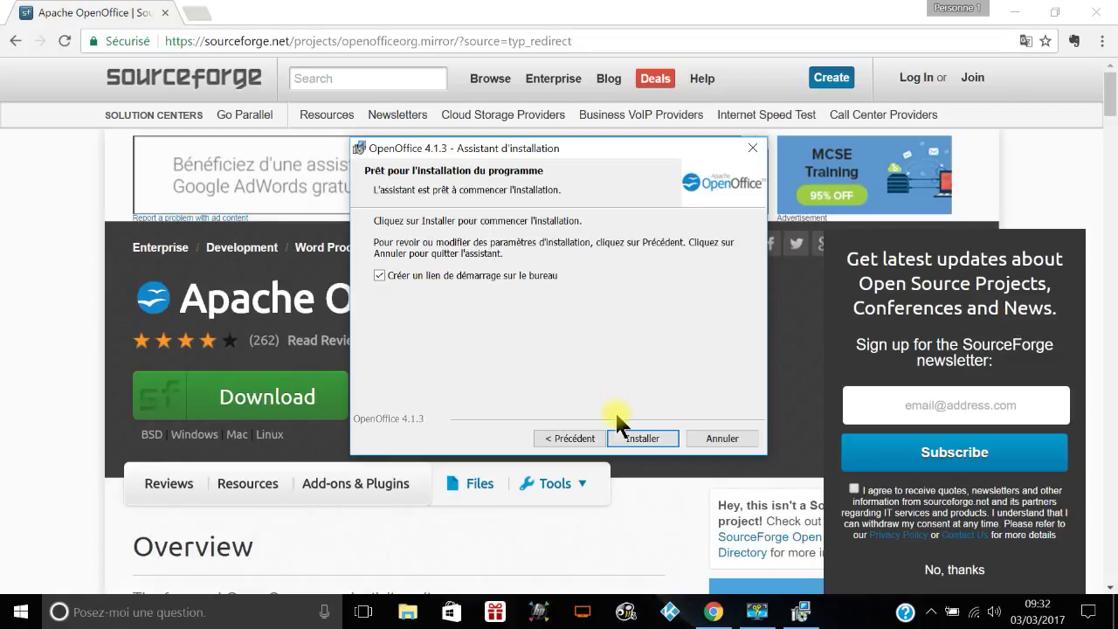
pyautogui.click(645, 439)
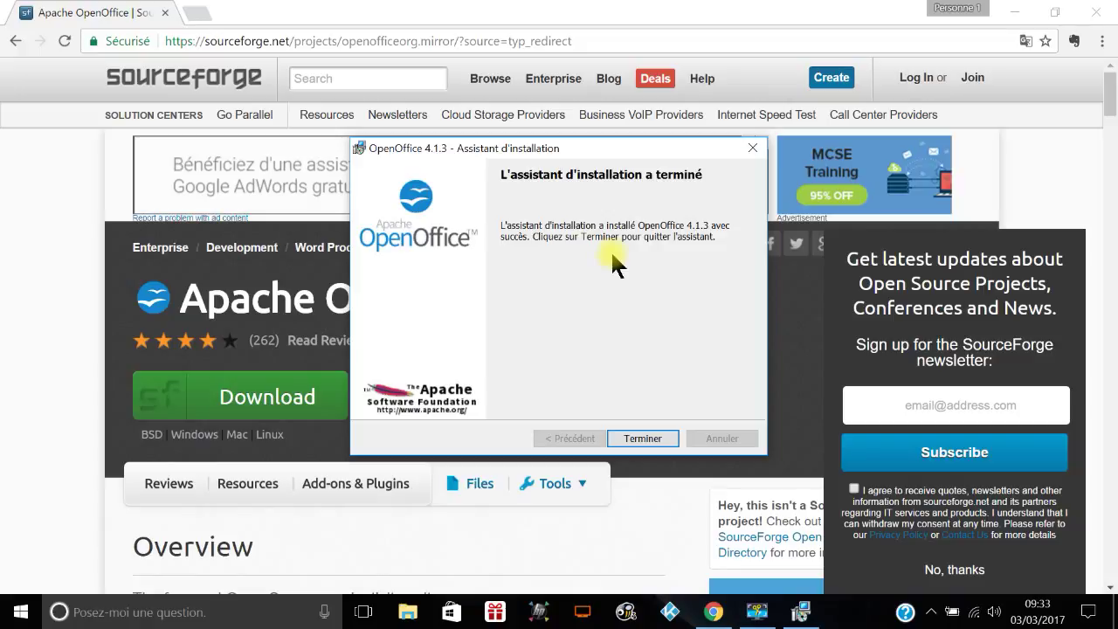
pyautogui.click(642, 438)
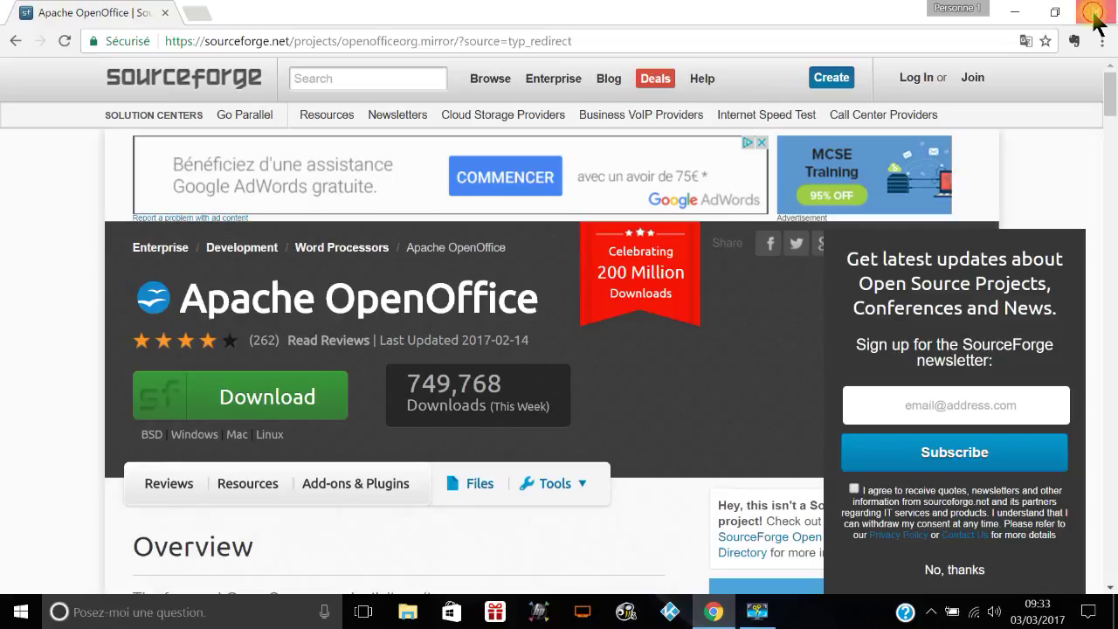
# Step: Close the browser and launch OpenOffice 4.1.3 from its desktop shortcut
pyautogui.click(1096, 16)
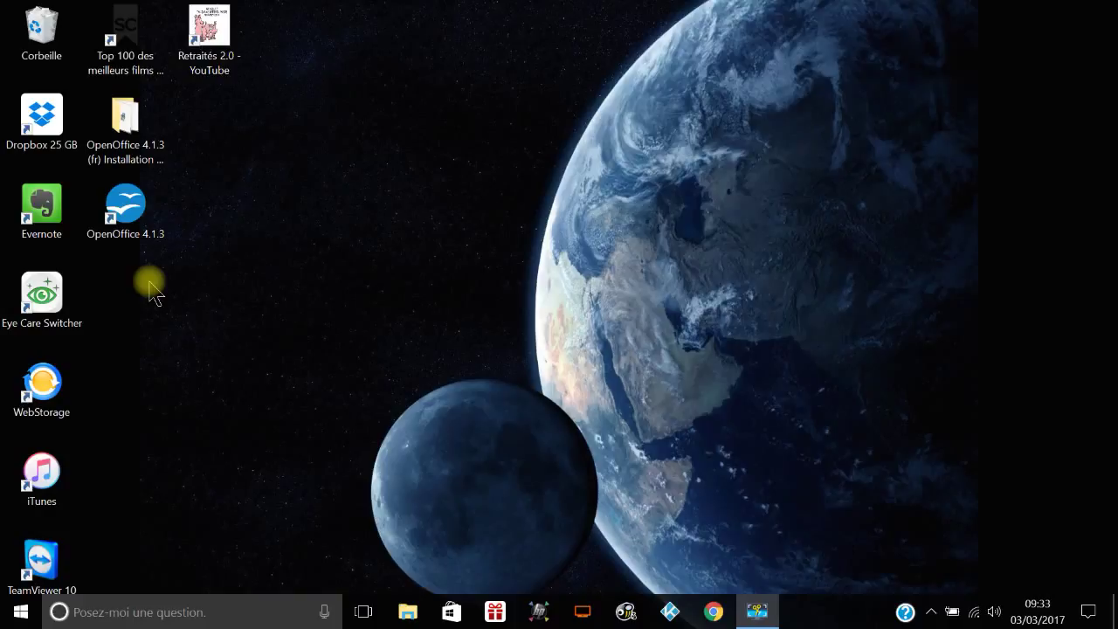
pyautogui.click(137, 232)
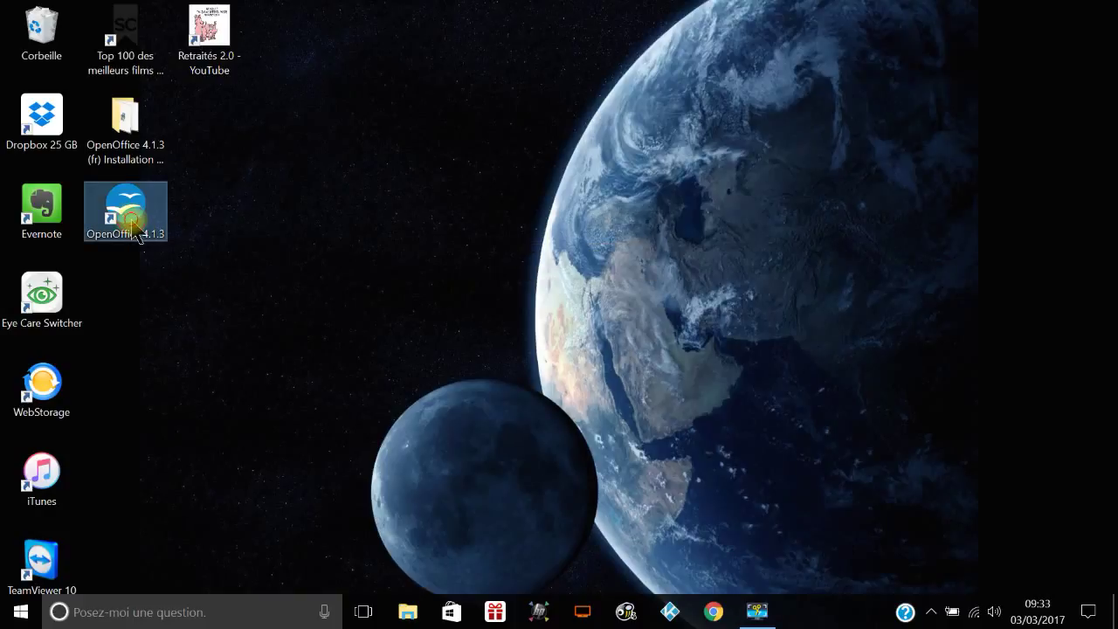
pyautogui.doubleClick(134, 225)
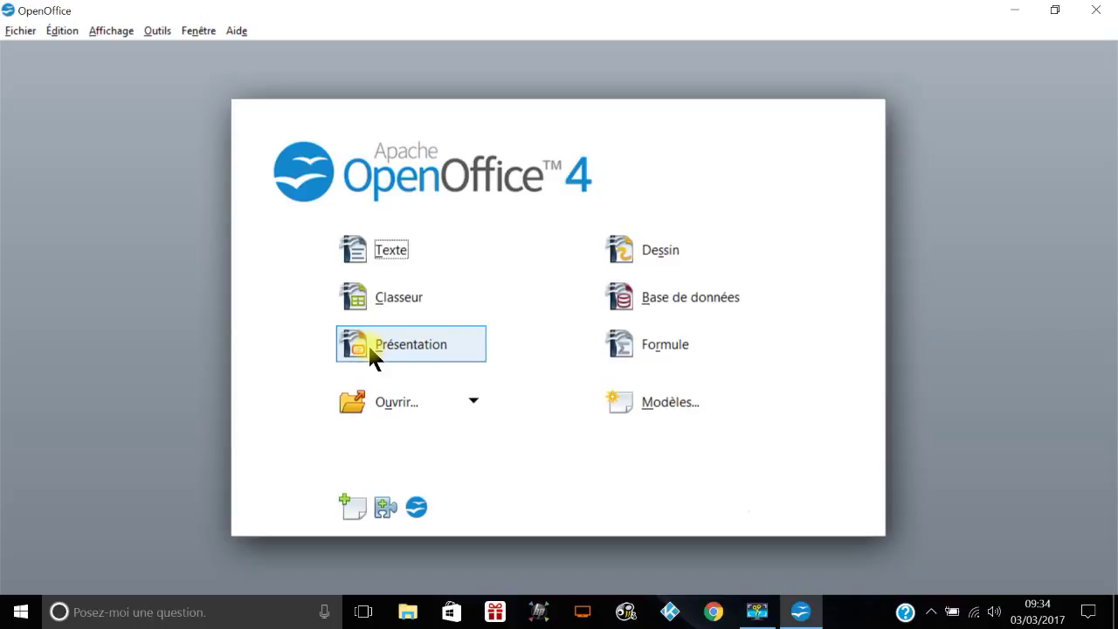
# Step: View the Exemples category among the OpenOffice templates and open the website offering additional templates online
pyautogui.click(634, 411)
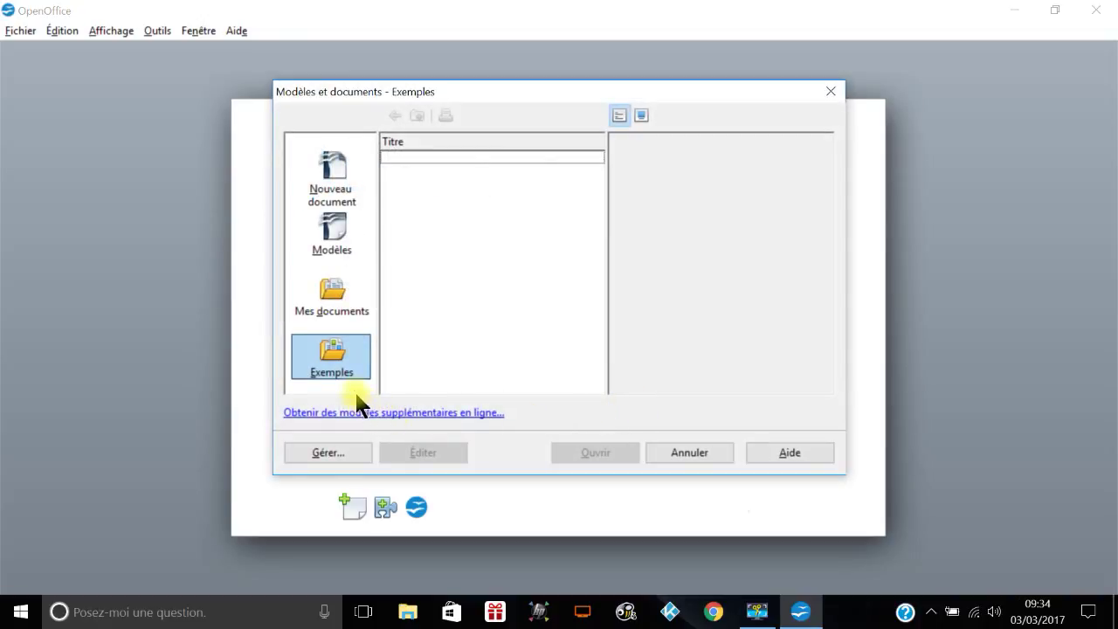
pyautogui.click(336, 342)
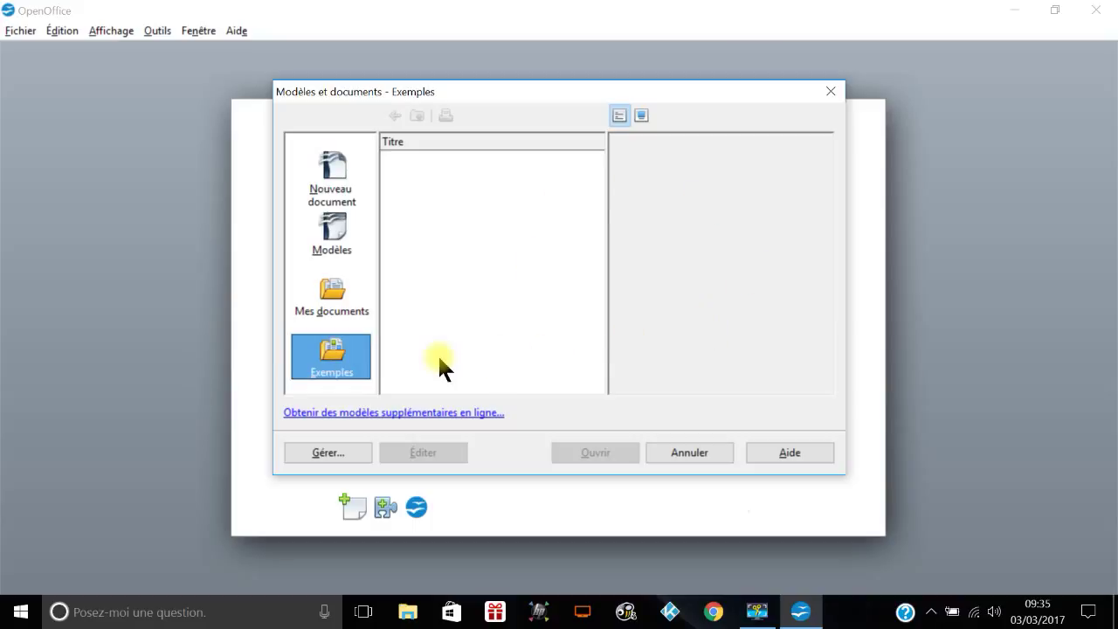
pyautogui.click(323, 414)
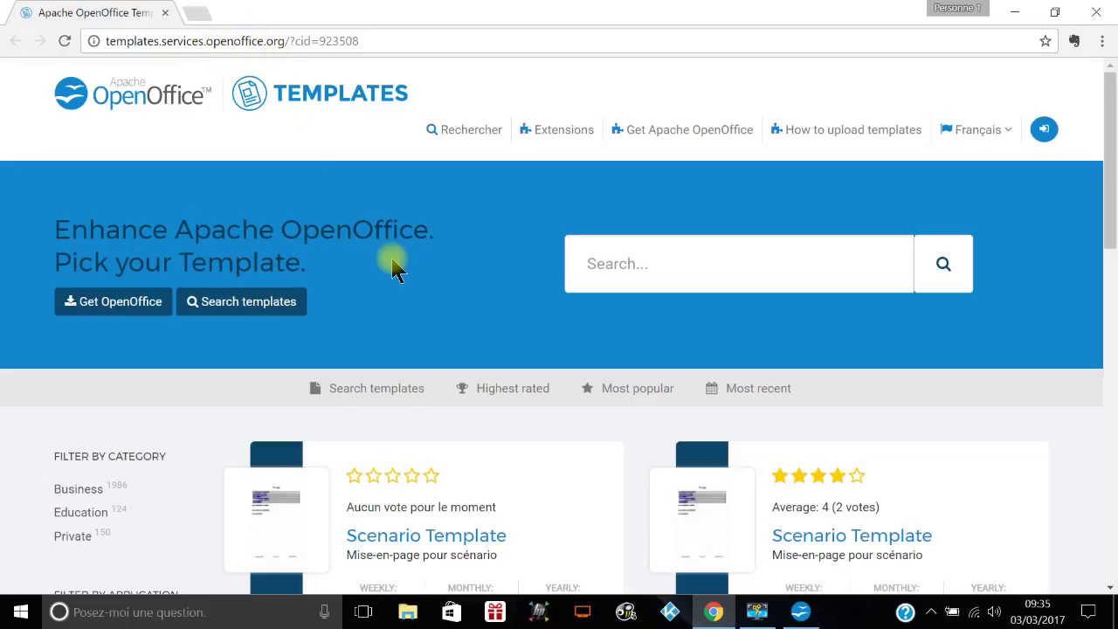
# Step: Look through the templates offered on the Apache OpenOffice Templates home page and the available filters
pyautogui.scroll(-3, 460, 274)
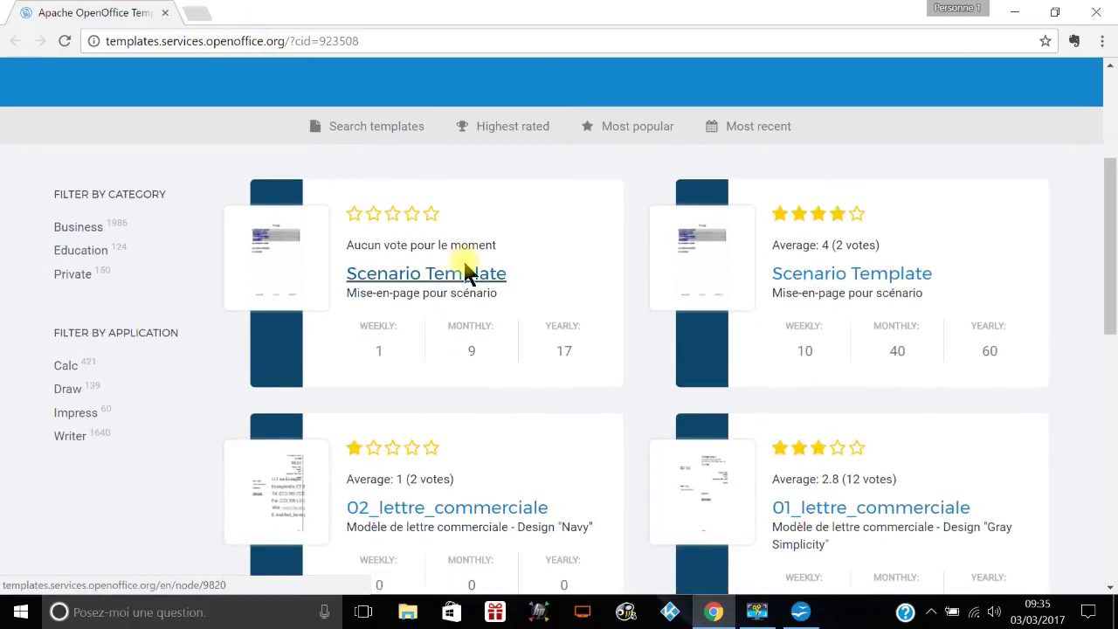
pyautogui.scroll(-2, 856, 371)
pyautogui.scroll(-3, 853, 361)
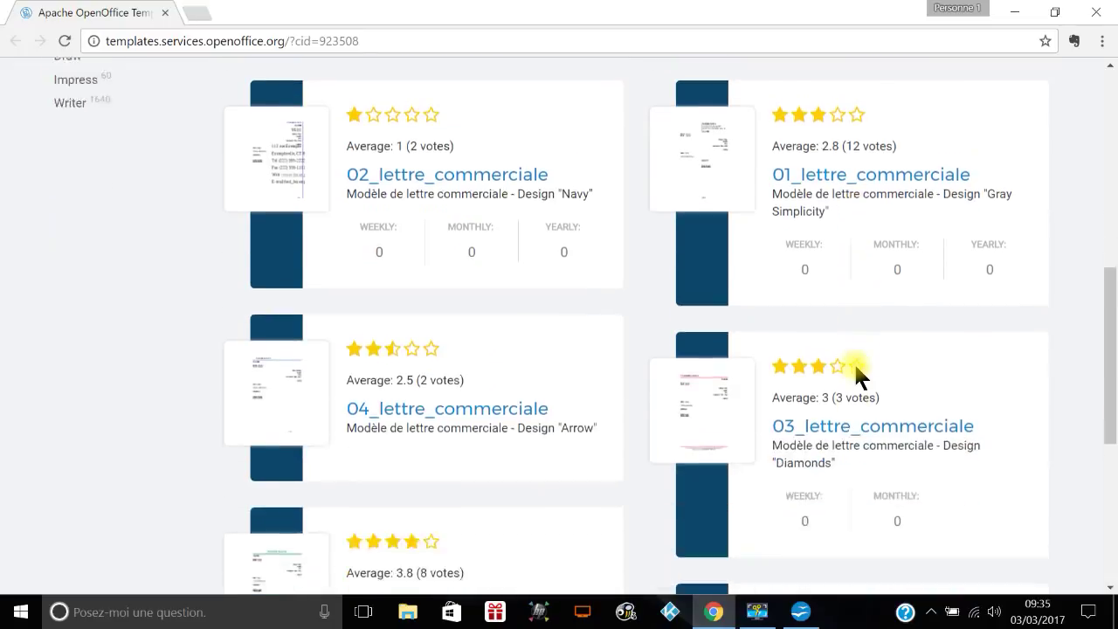
pyautogui.scroll(8, 853, 362)
pyautogui.scroll(-8, 856, 371)
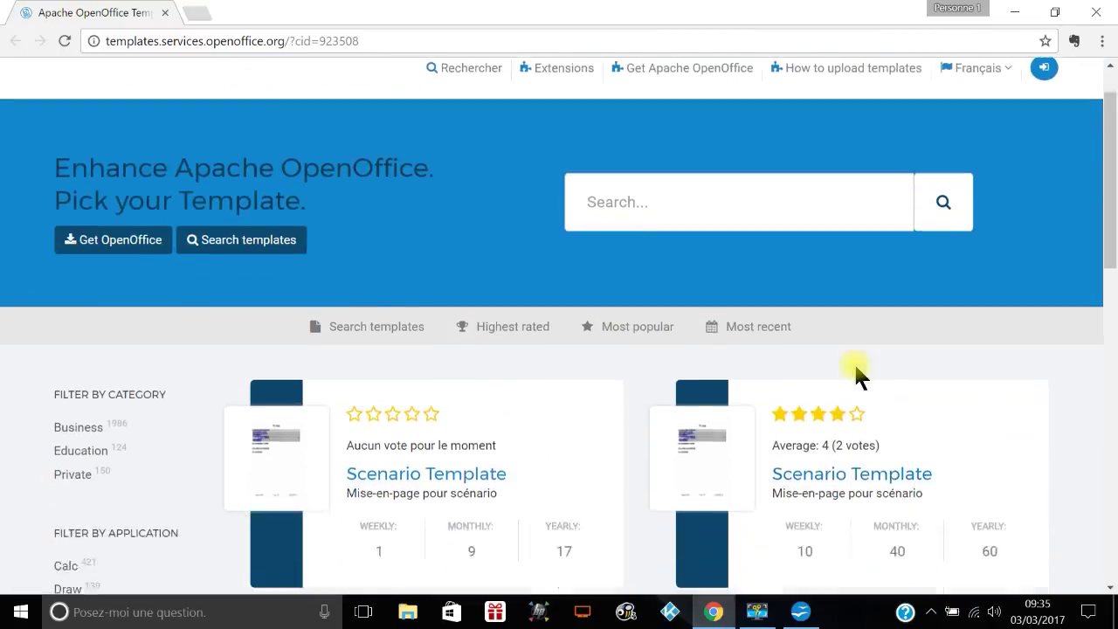
pyautogui.scroll(4, 856, 371)
pyautogui.scroll(1, 854, 362)
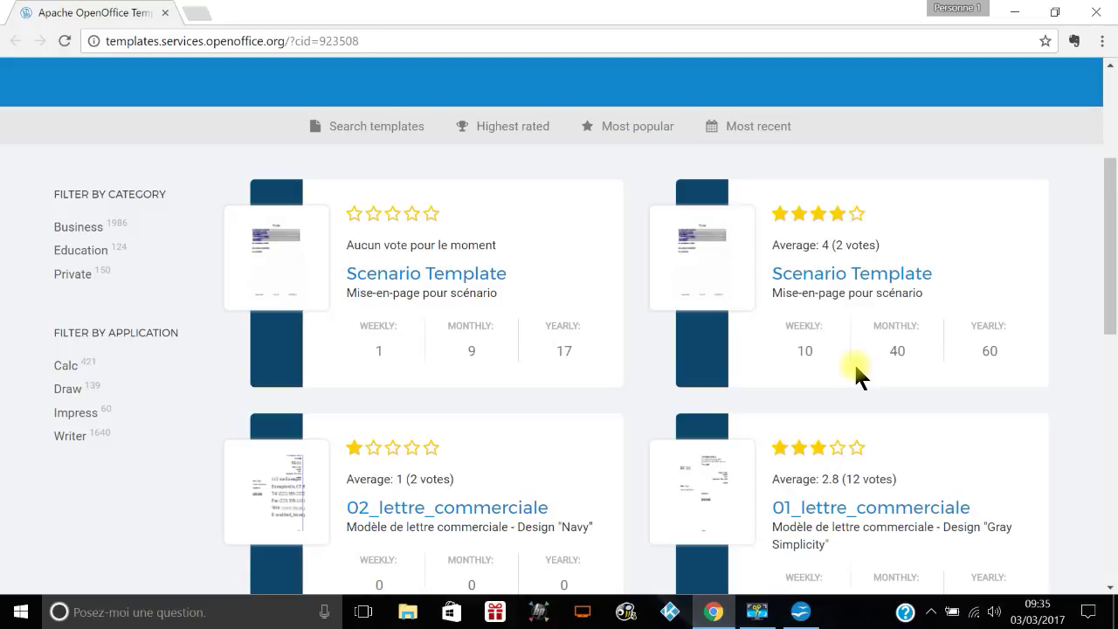
# Step: Filter the online templates by the Calc application
pyautogui.click(75, 369)
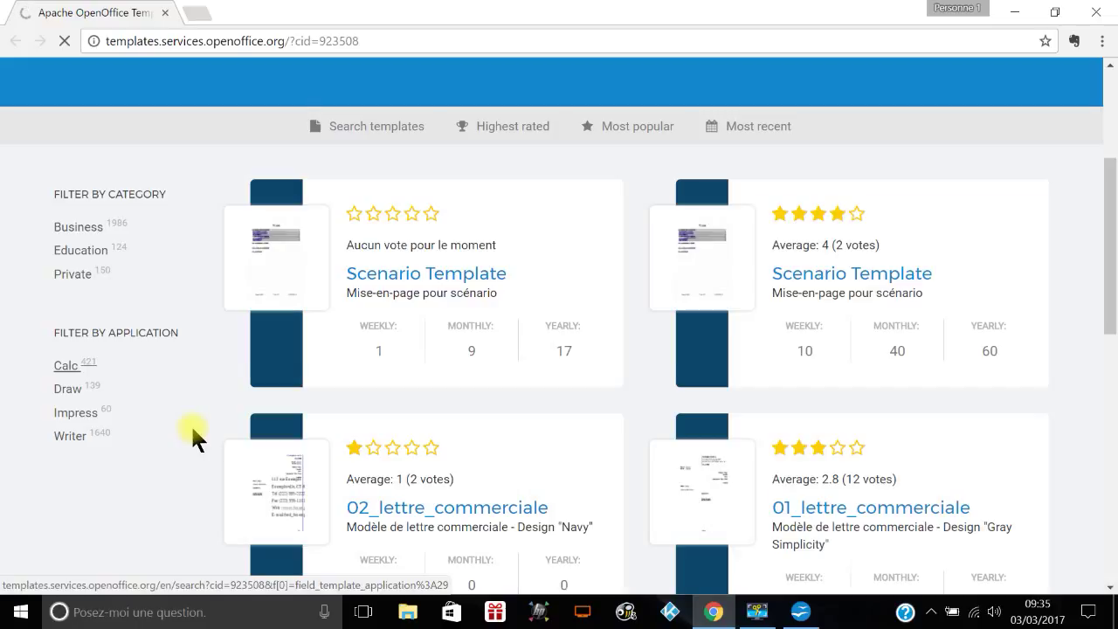
pyautogui.scroll(1, 190, 423)
pyautogui.scroll(1, 191, 423)
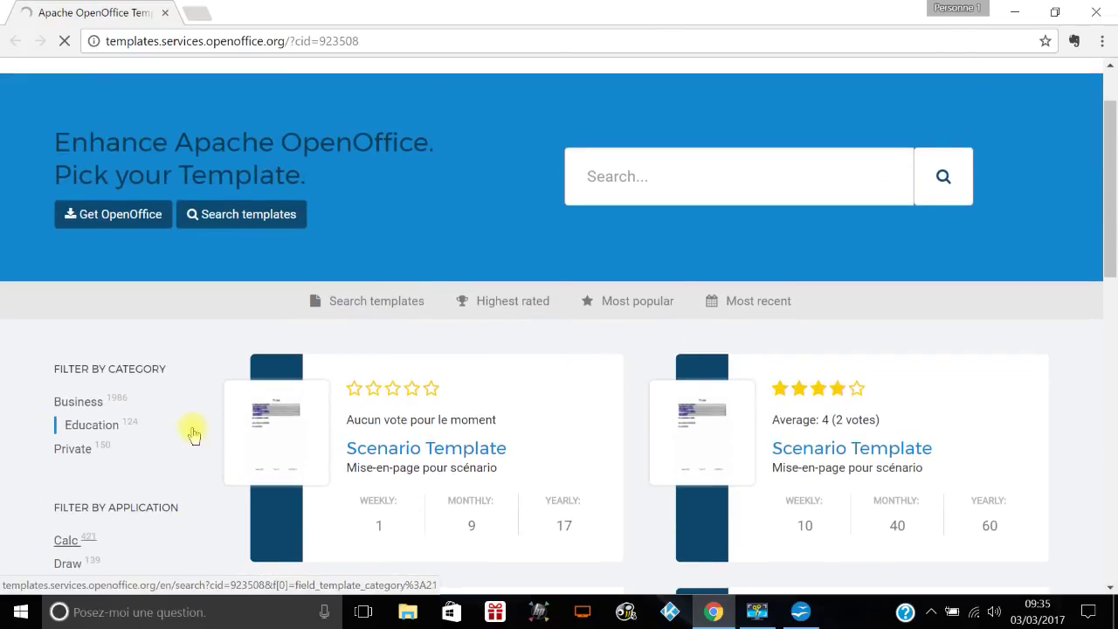
pyautogui.scroll(-1, 193, 435)
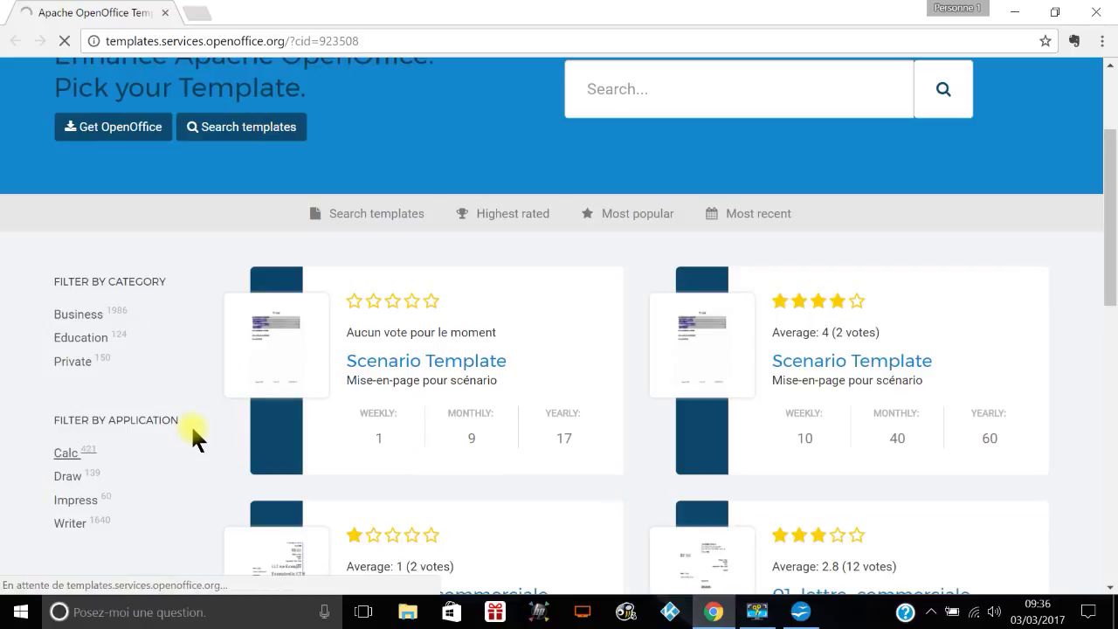
# Step: Review the category and application filters and bring up the search list of Calc templates
pyautogui.scroll(2, 191, 423)
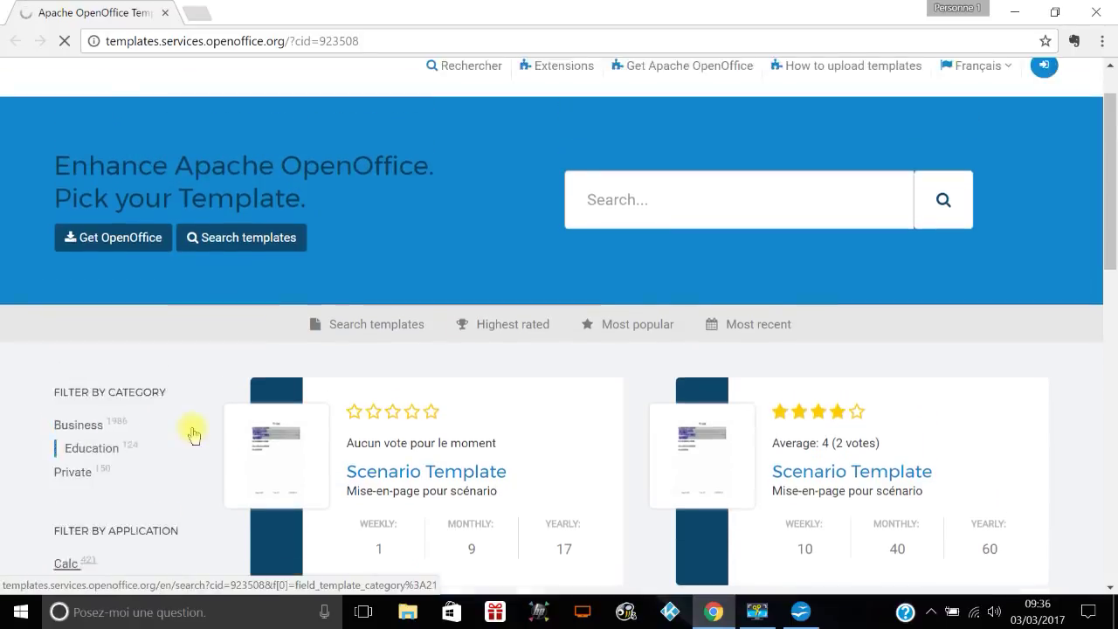
pyautogui.scroll(-2, 191, 423)
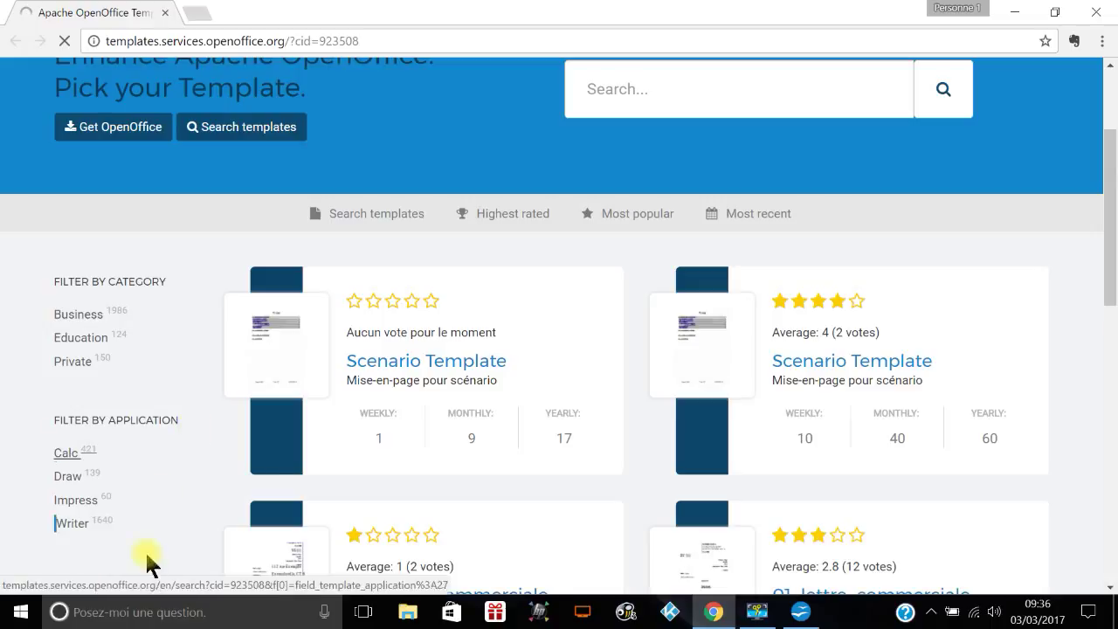
pyautogui.click(195, 465)
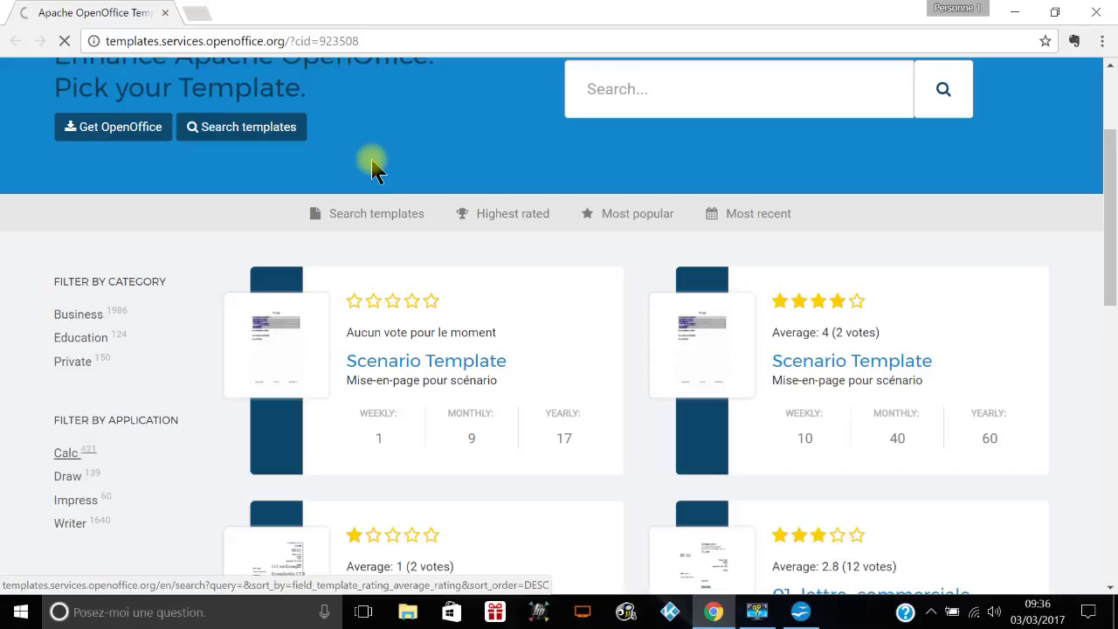
pyautogui.click(69, 528)
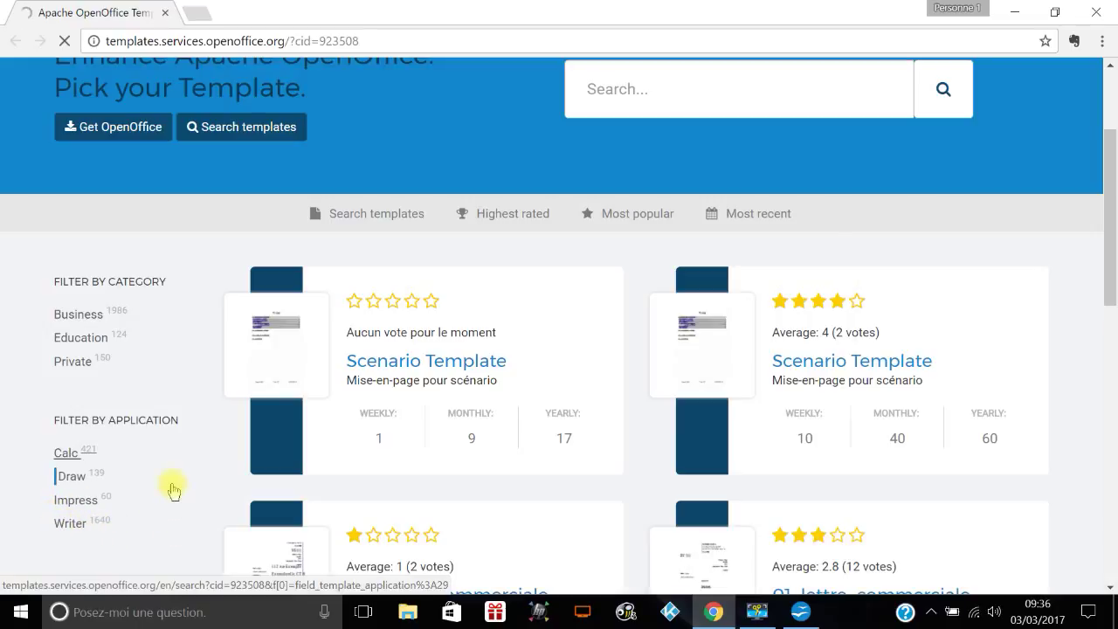
pyautogui.click(85, 453)
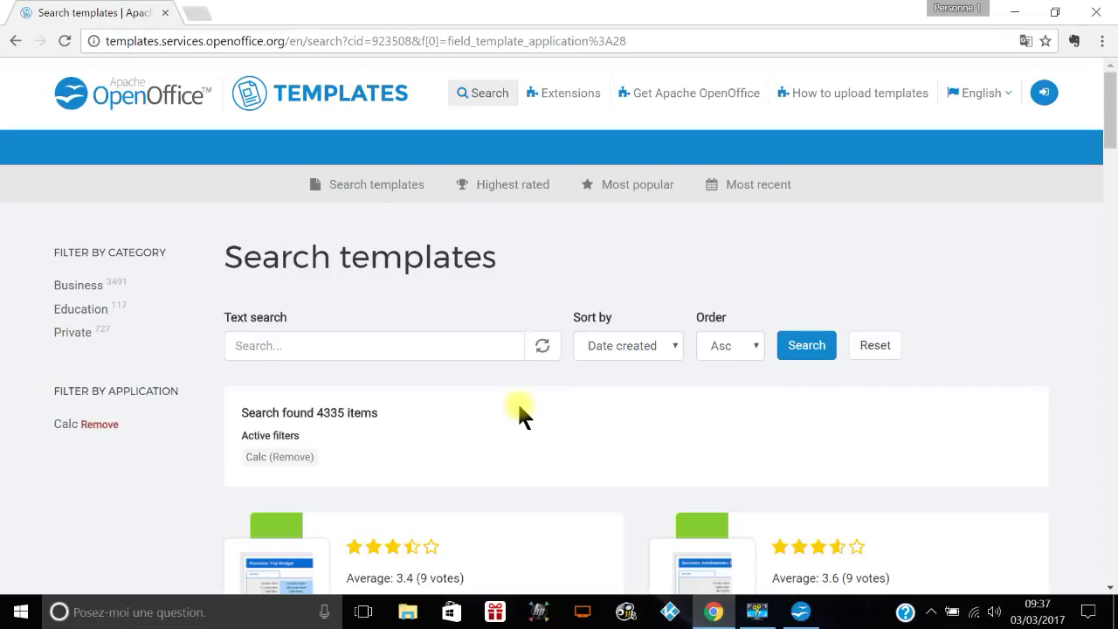
# Step: Look through the Calc templates in the results, from the business budgets and invoices down to the family budget and purchase order
pyautogui.scroll(-3, 519, 406)
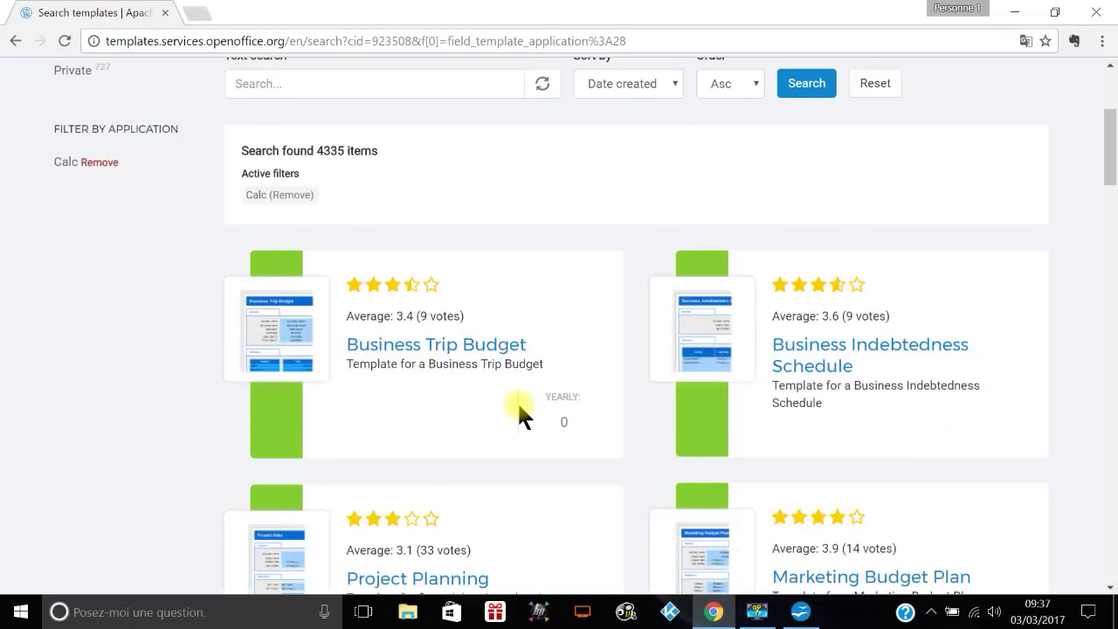
pyautogui.scroll(-2, 519, 415)
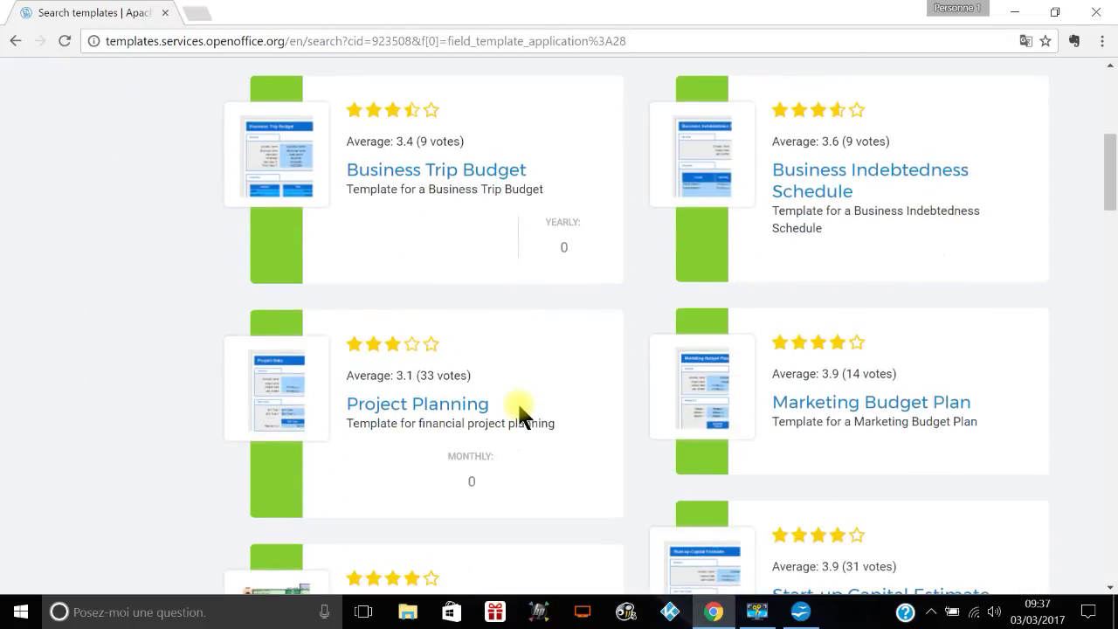
pyautogui.scroll(1, 519, 415)
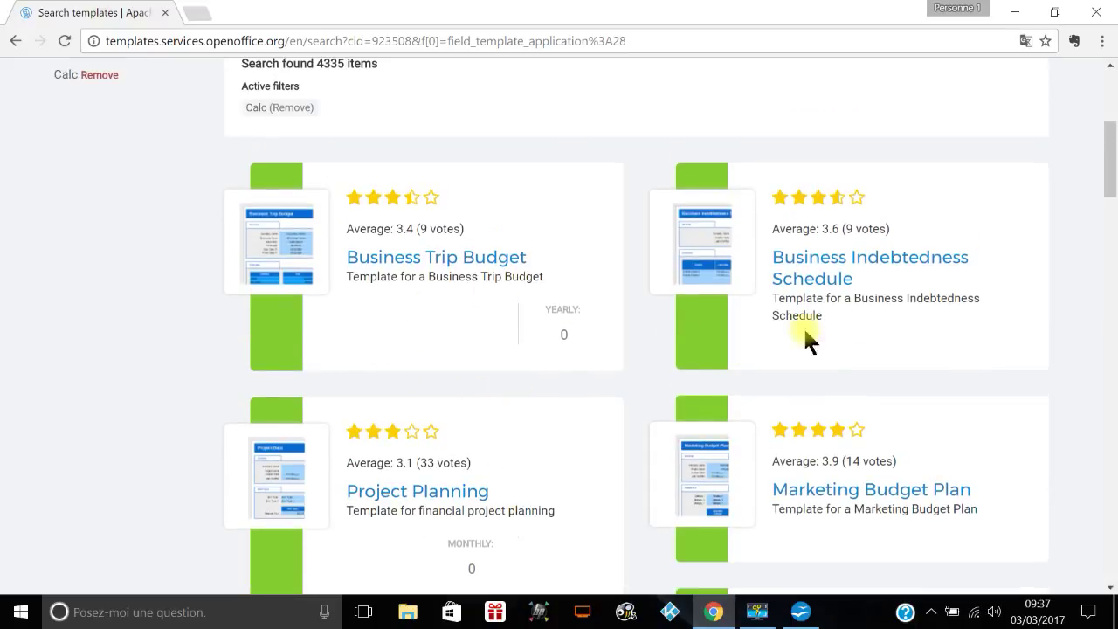
pyautogui.scroll(-1, 640, 337)
pyautogui.scroll(-4, 641, 336)
pyautogui.scroll(-2, 641, 336)
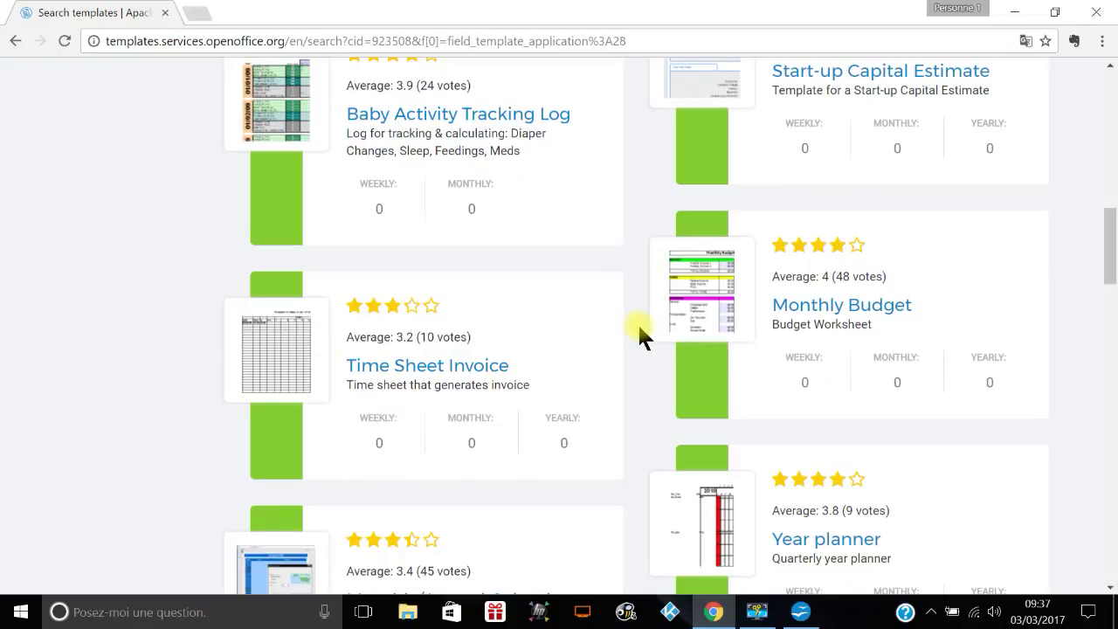
pyautogui.scroll(-4, 637, 322)
pyautogui.scroll(-3, 637, 322)
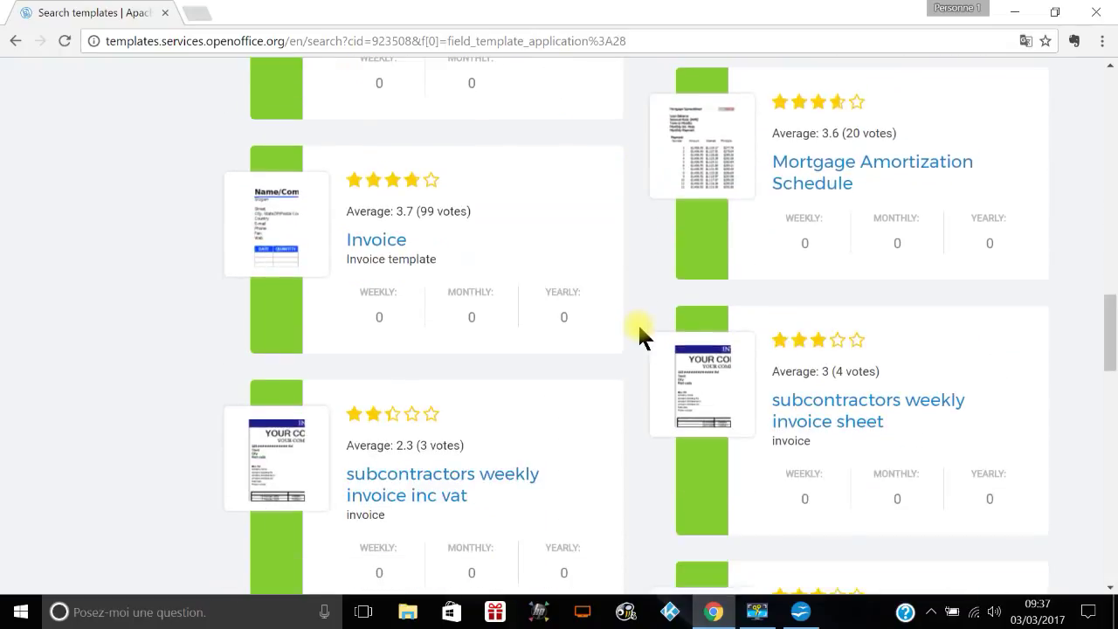
pyautogui.scroll(-7, 640, 336)
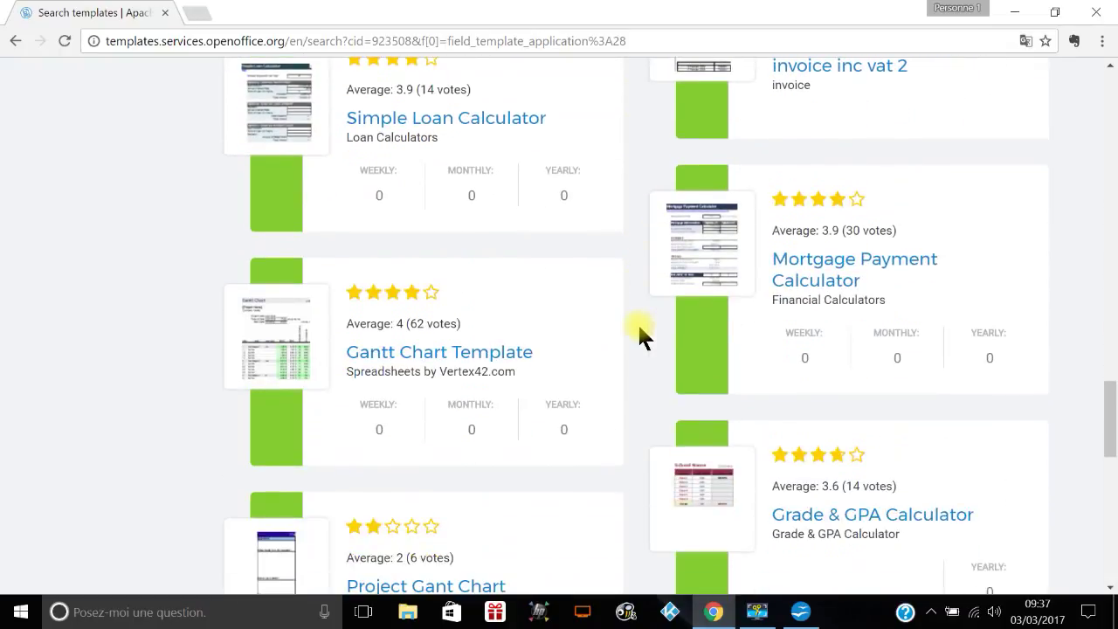
pyautogui.scroll(-6, 639, 332)
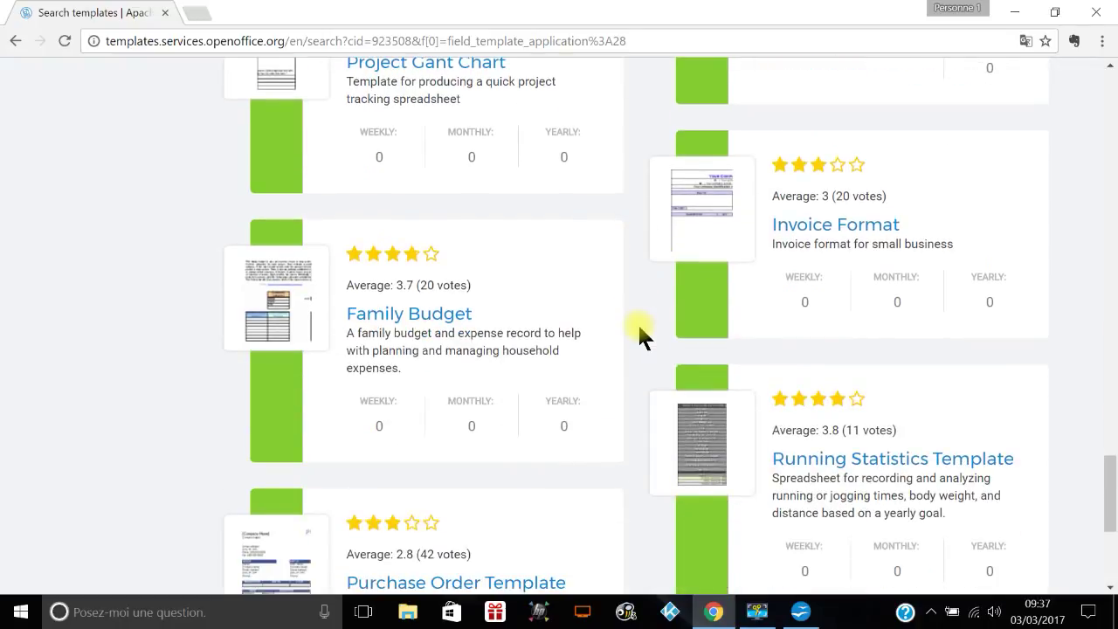
pyautogui.scroll(1, 637, 323)
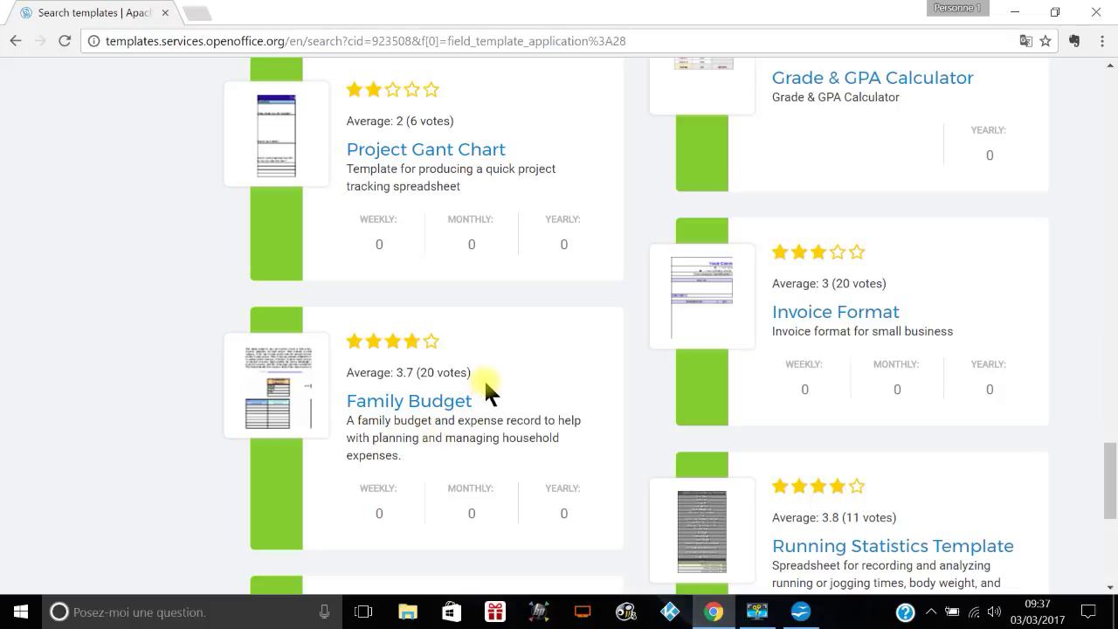
pyautogui.scroll(-3, 486, 387)
pyautogui.scroll(2, 491, 385)
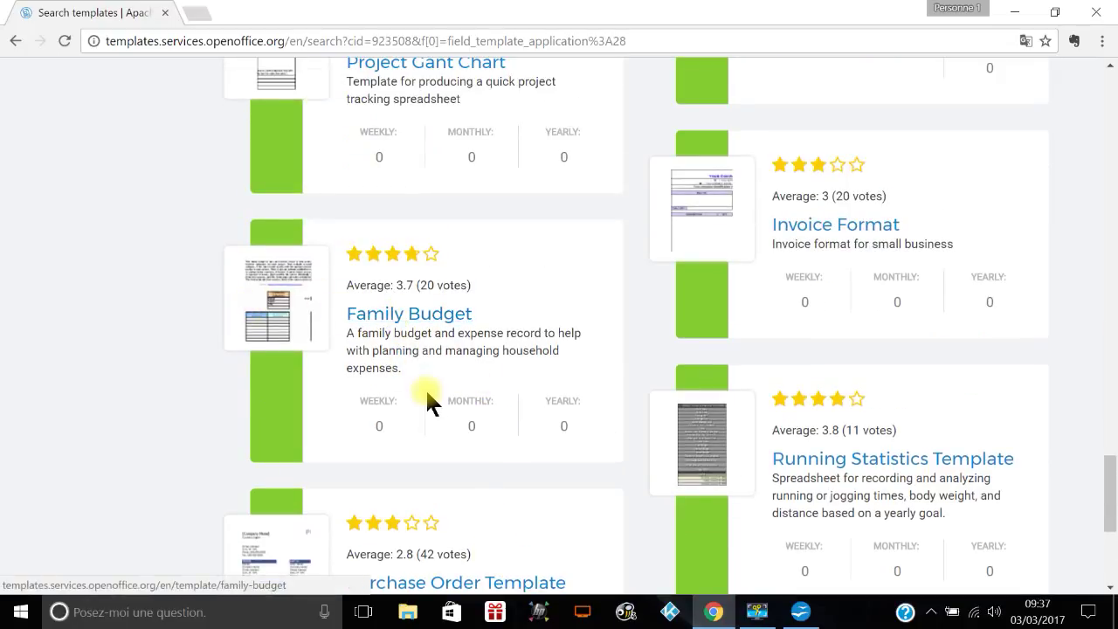
pyautogui.scroll(-4, 433, 385)
# Step: Search the online templates for BUDGET using the suggested term
pyautogui.scroll(12, 437, 393)
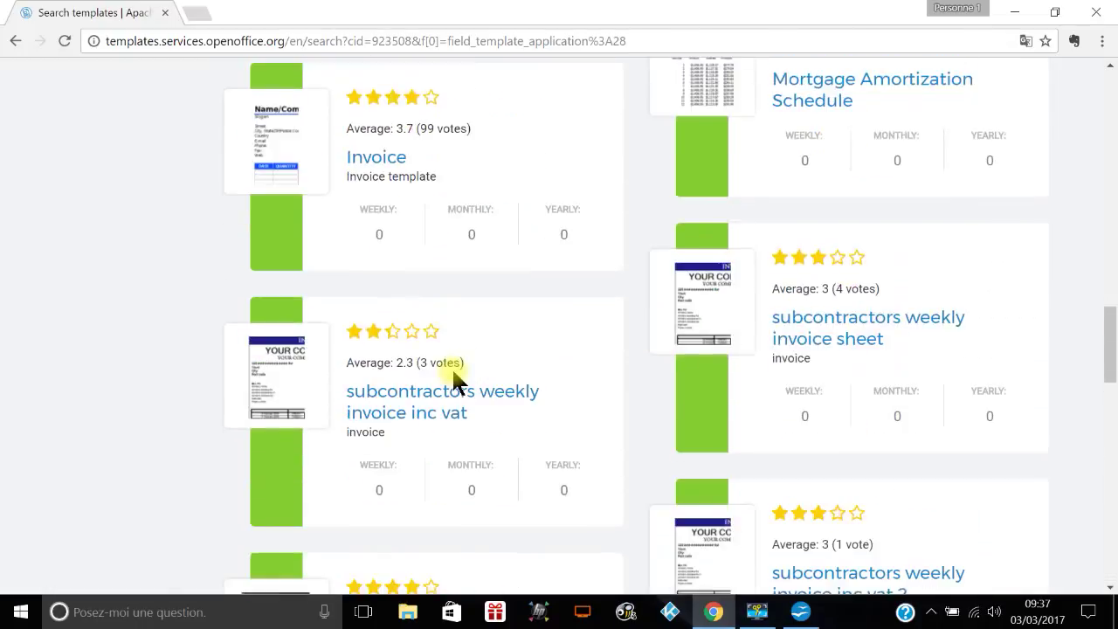
pyautogui.scroll(10, 455, 377)
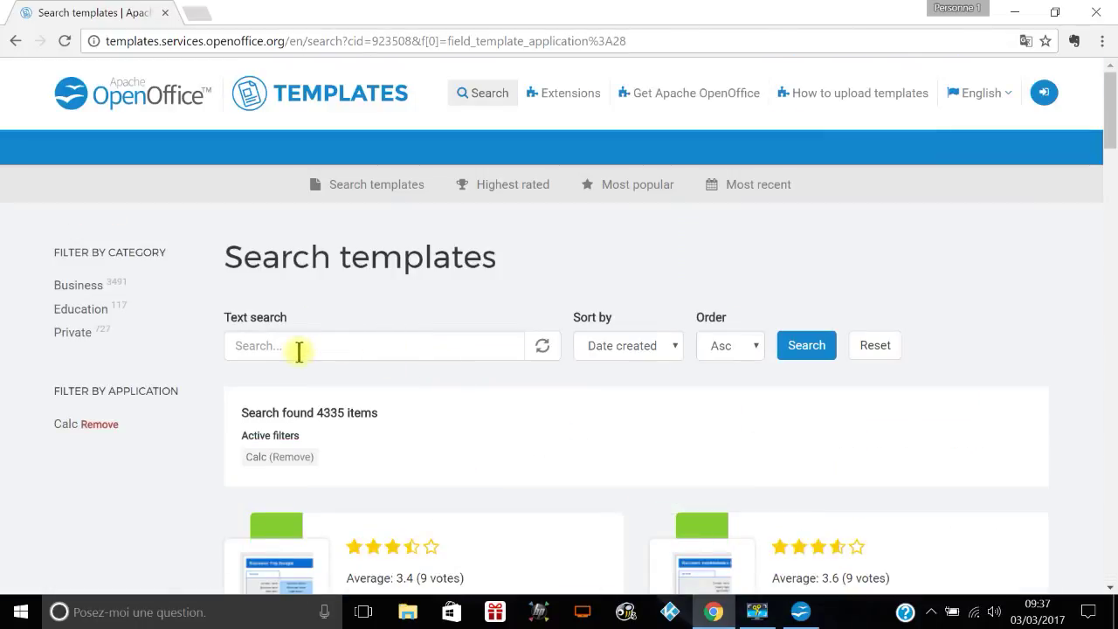
pyautogui.click(267, 347)
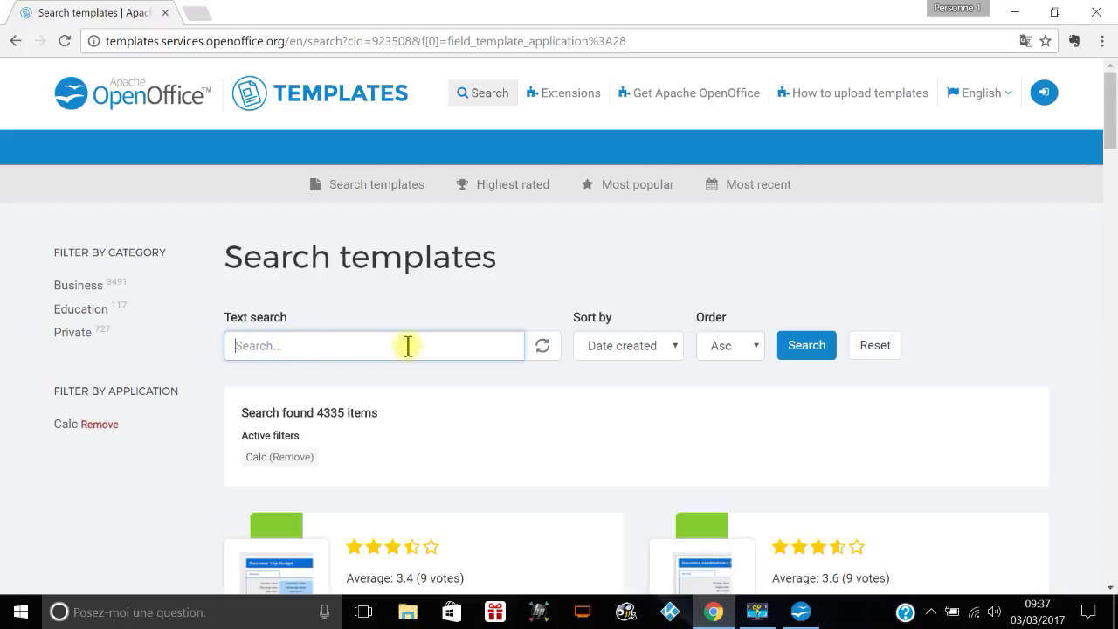
pyautogui.write('BUDGET')
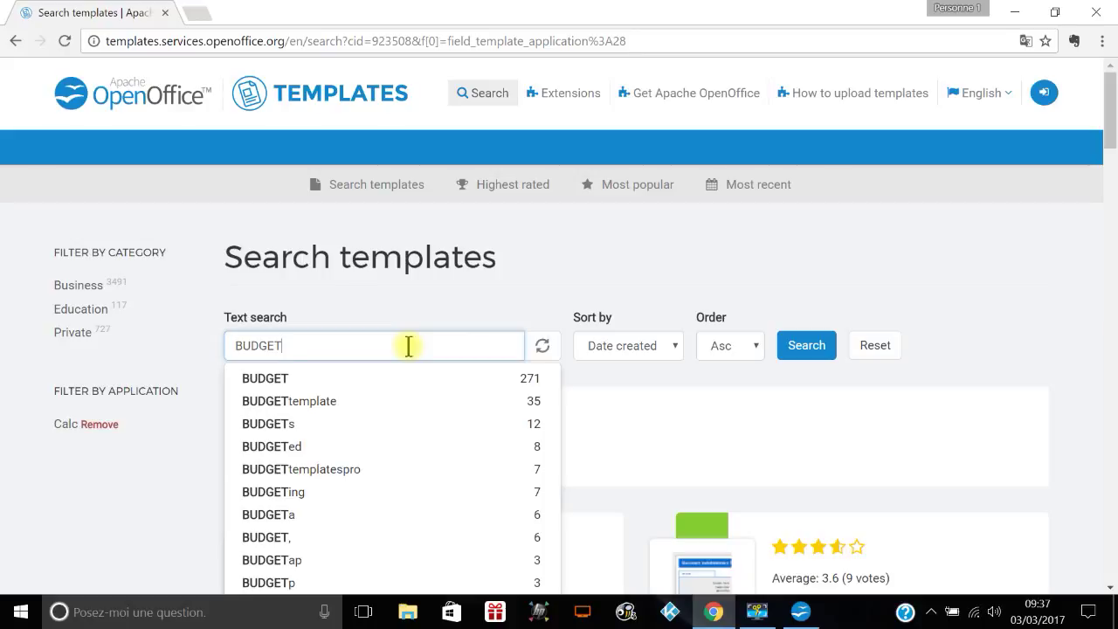
pyautogui.click(299, 382)
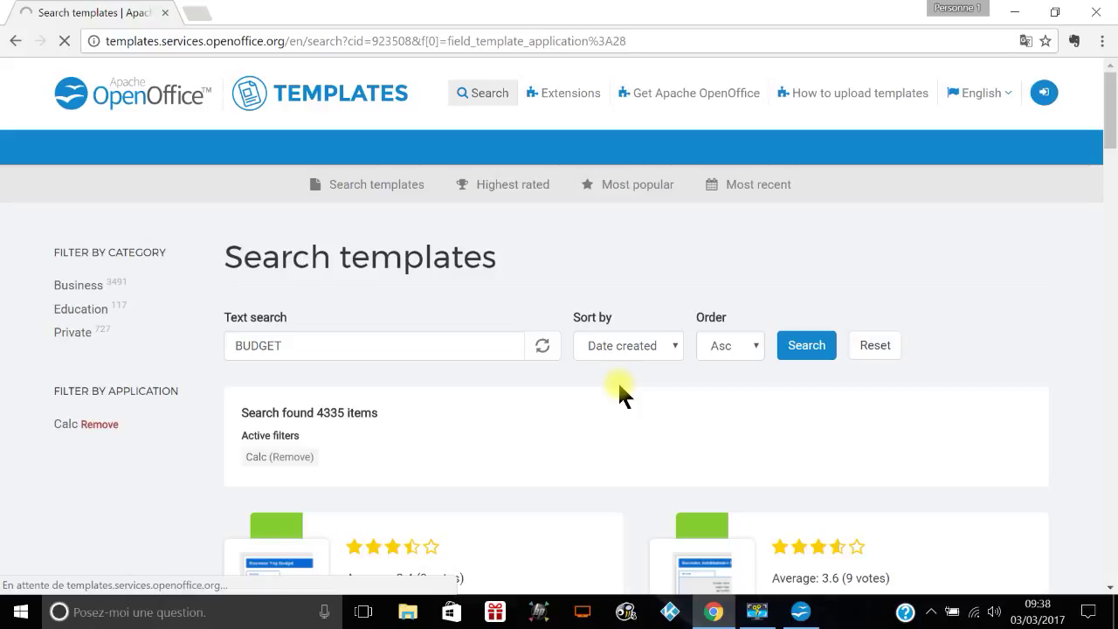
pyautogui.scroll(-3, 617, 381)
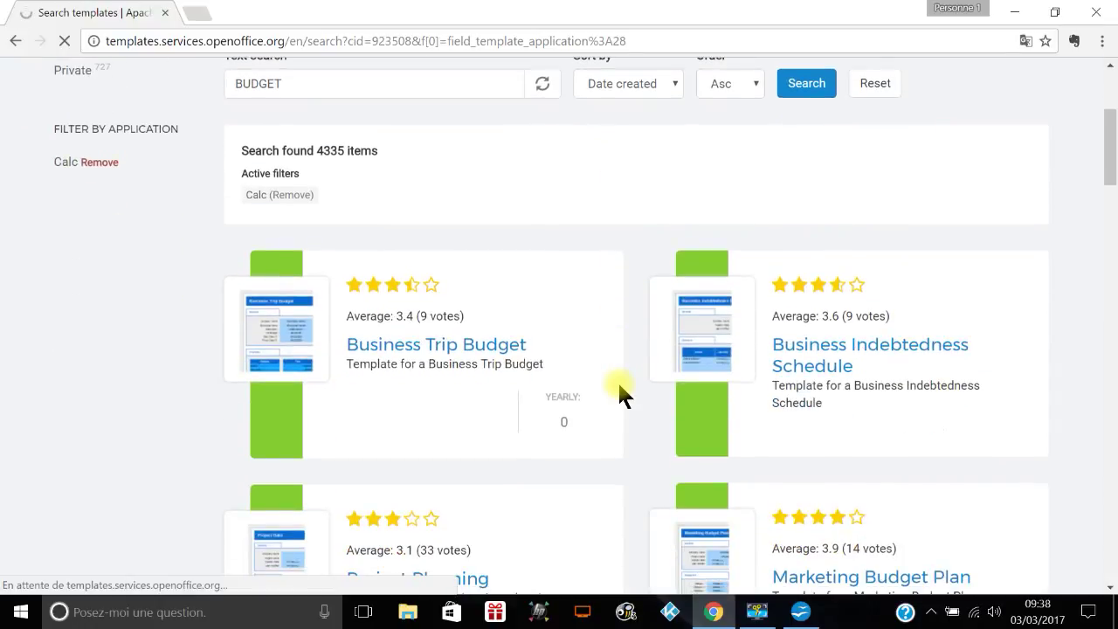
pyautogui.scroll(3, 618, 381)
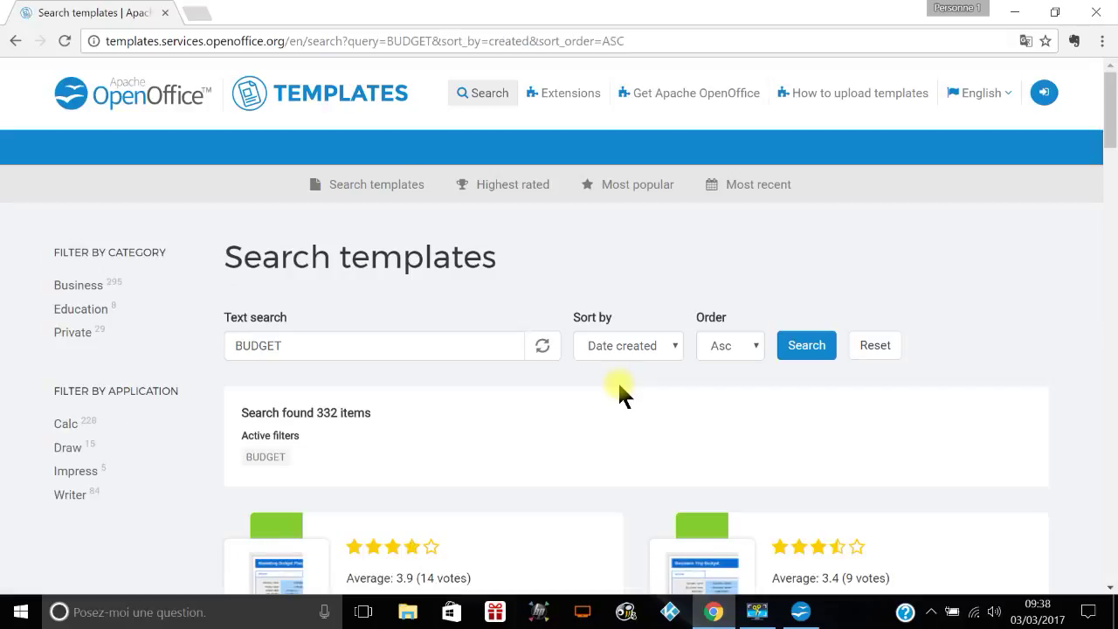
# Step: Examine the budget templates found by the search, comparing their previews, ratings and descriptions
pyautogui.scroll(-3, 617, 380)
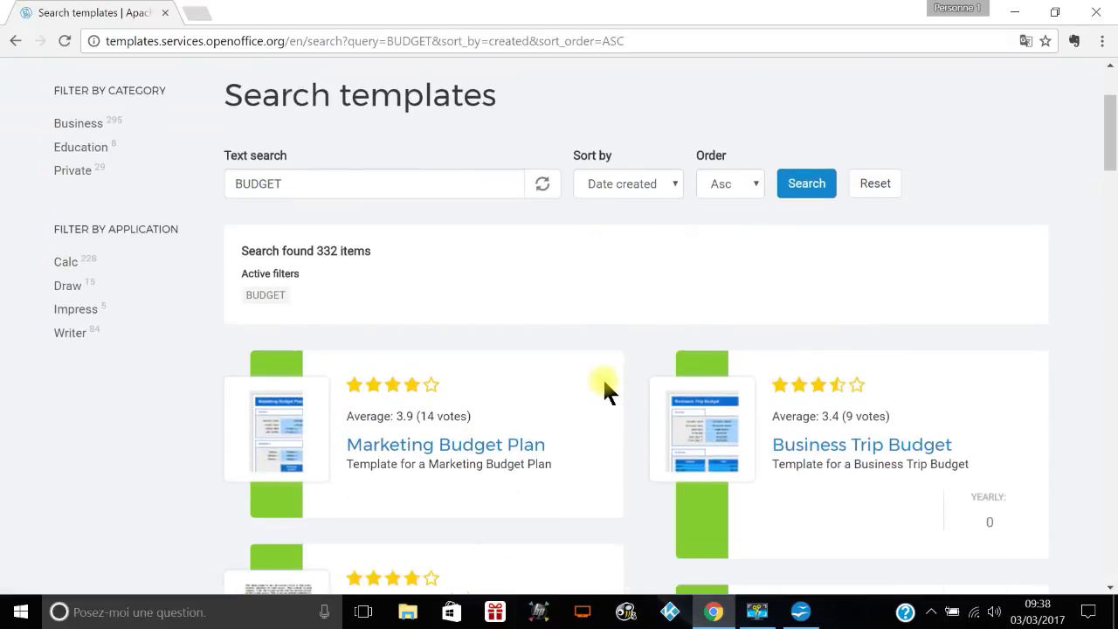
pyautogui.scroll(-3, 611, 310)
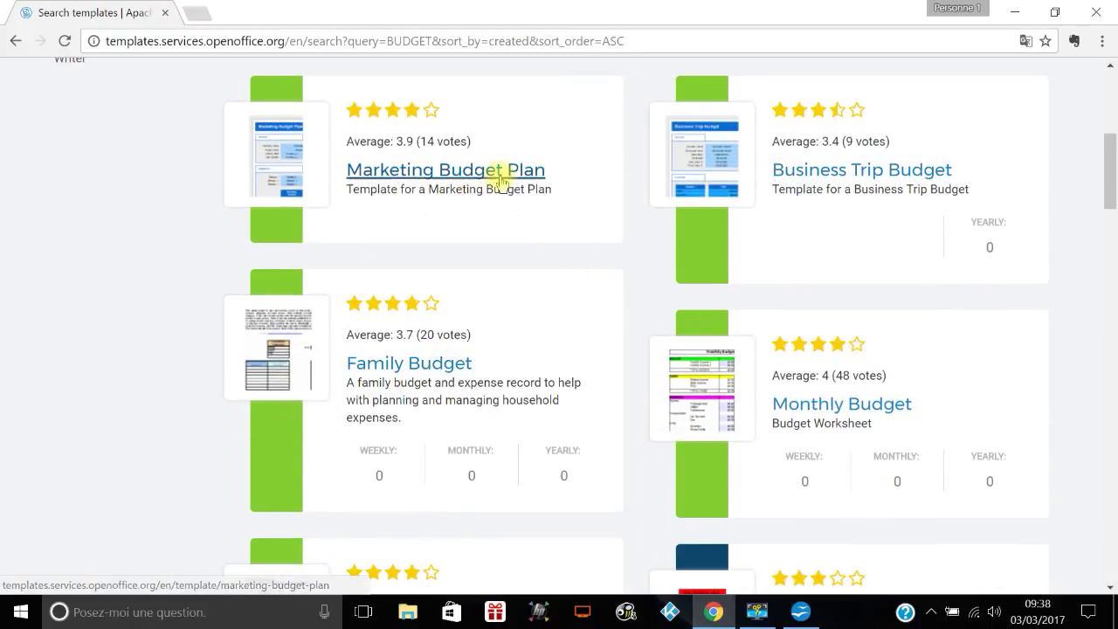
pyautogui.scroll(-2, 568, 249)
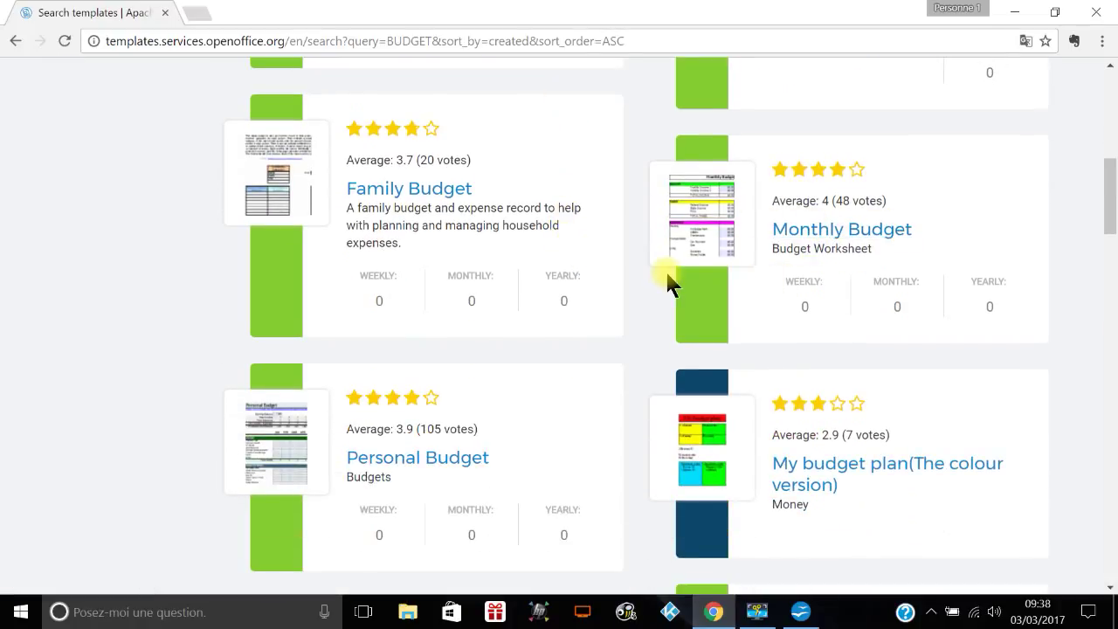
pyautogui.scroll(-2, 644, 275)
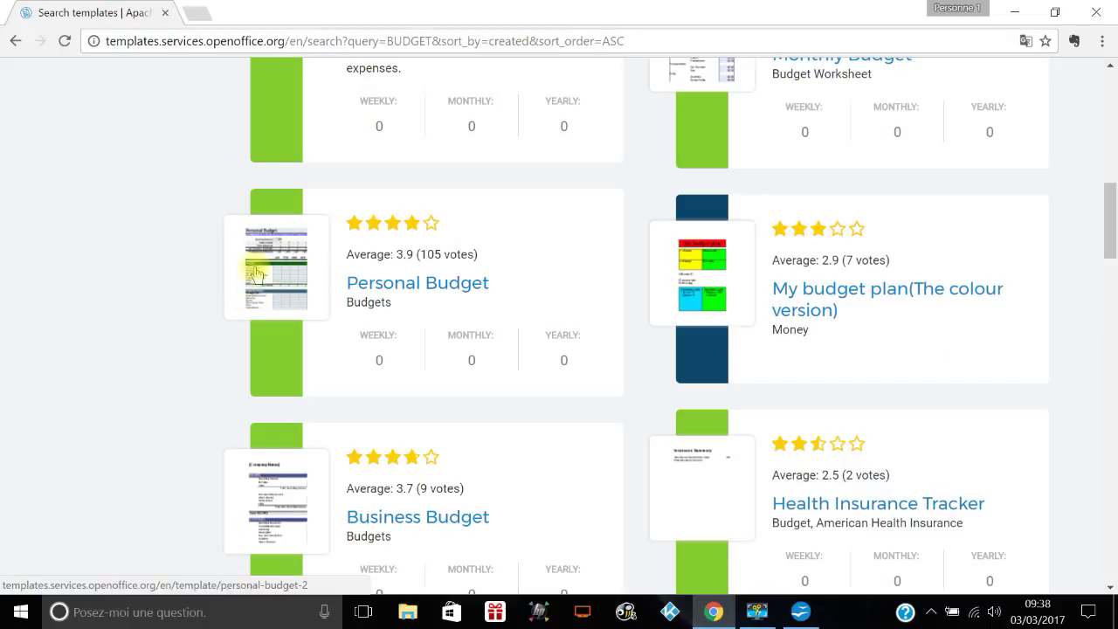
pyautogui.scroll(-3, 457, 251)
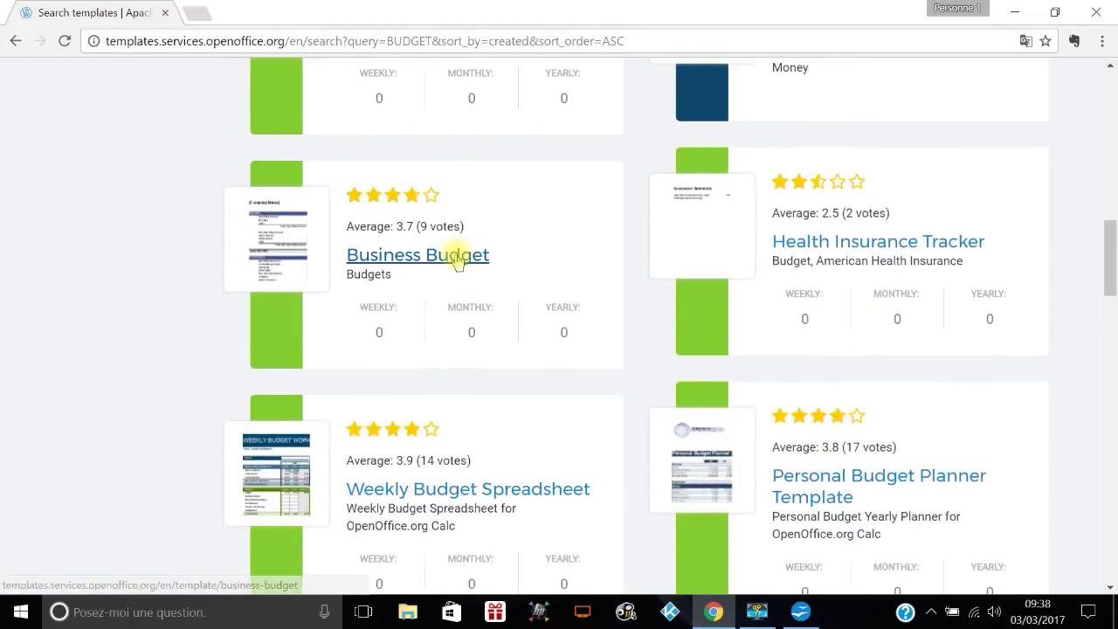
pyautogui.scroll(3, 332, 260)
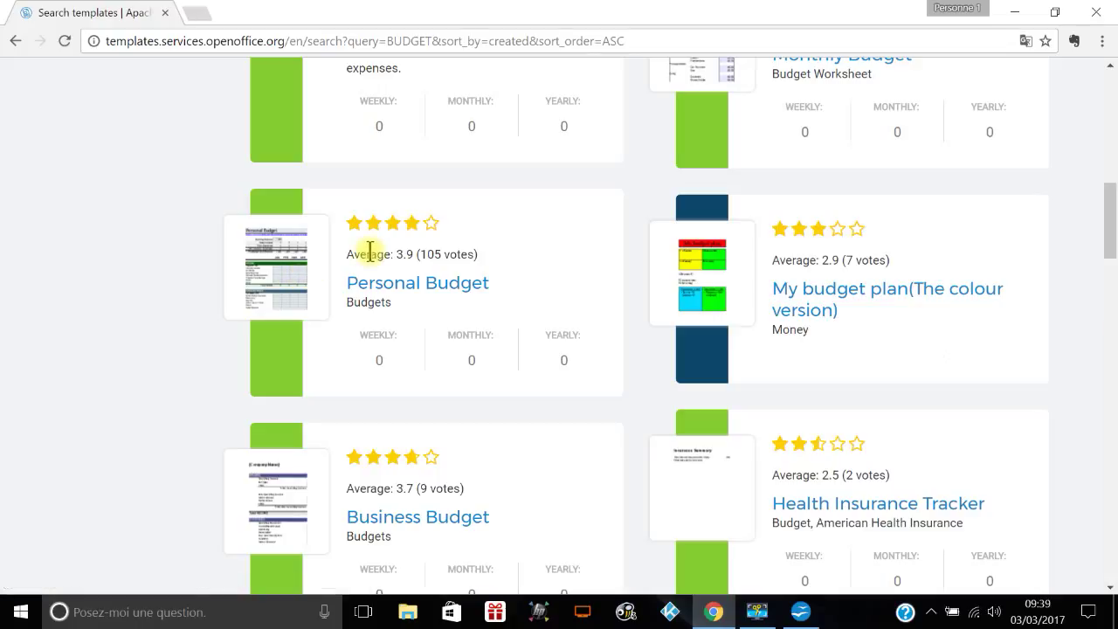
pyautogui.scroll(-4, 533, 279)
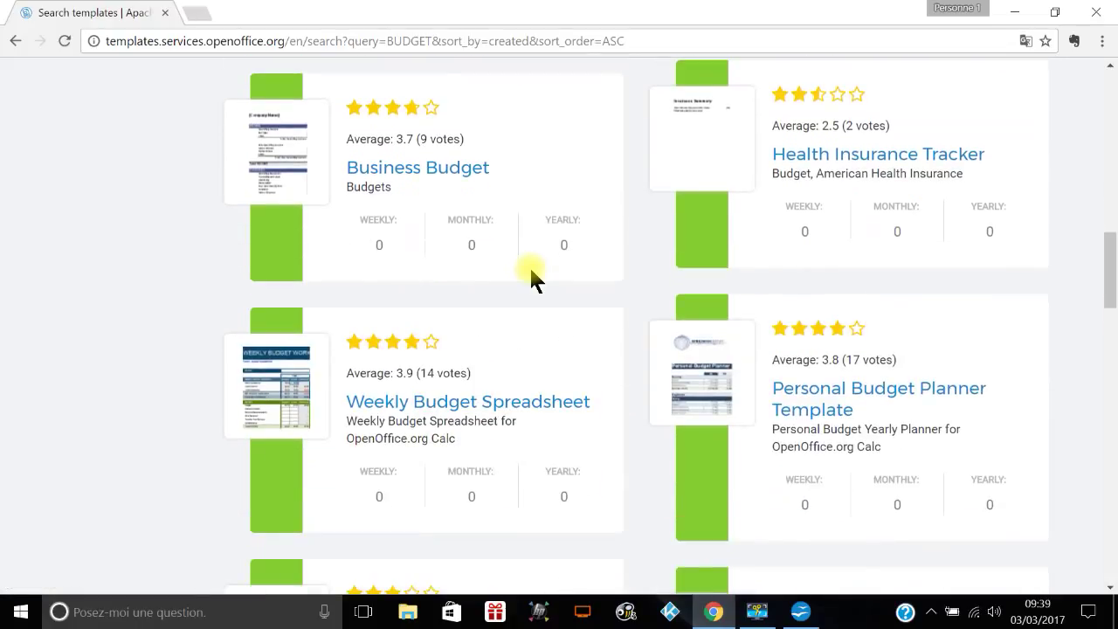
pyautogui.scroll(-3, 532, 280)
pyautogui.scroll(4, 533, 280)
pyautogui.scroll(-1, 535, 280)
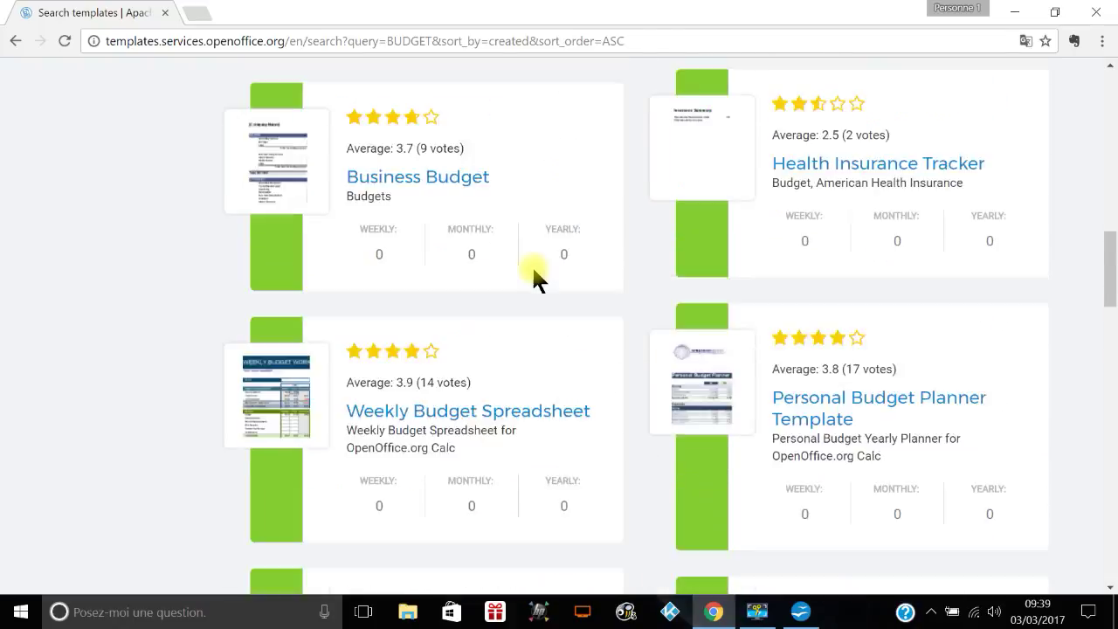
pyautogui.scroll(-3, 534, 278)
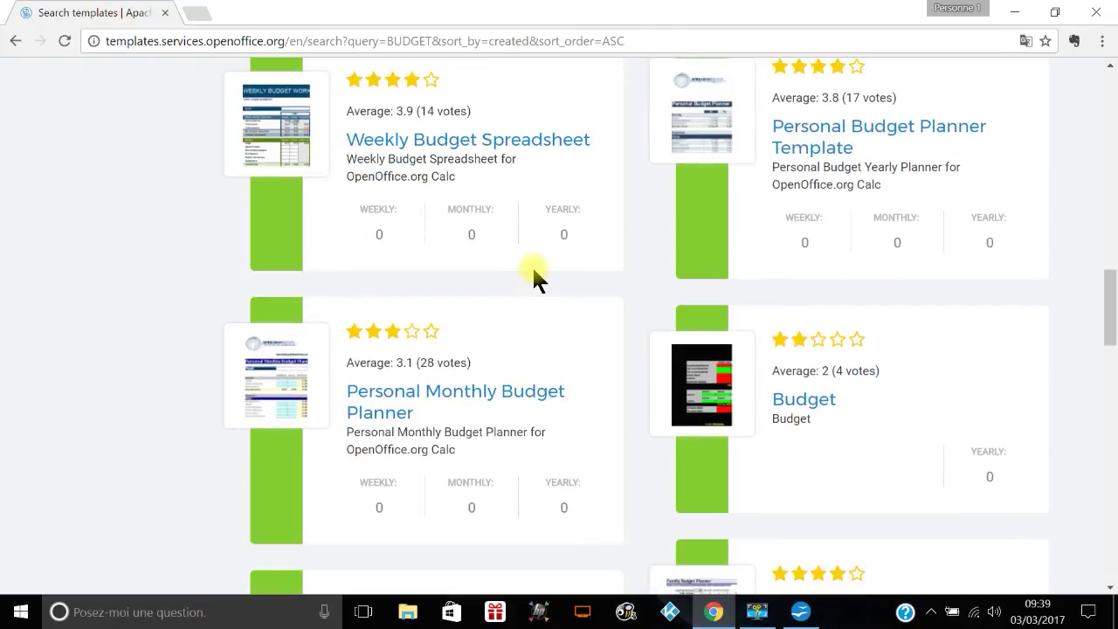
pyautogui.scroll(-3, 533, 271)
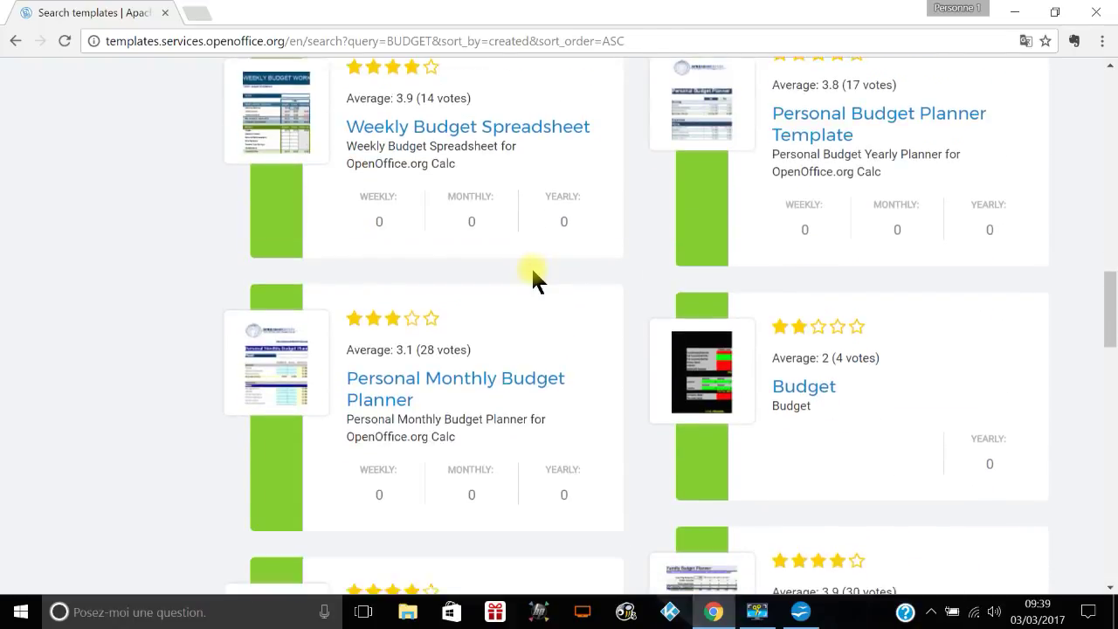
# Step: Open the detail page of the template named Budget from the search results
pyautogui.scroll(2, 535, 278)
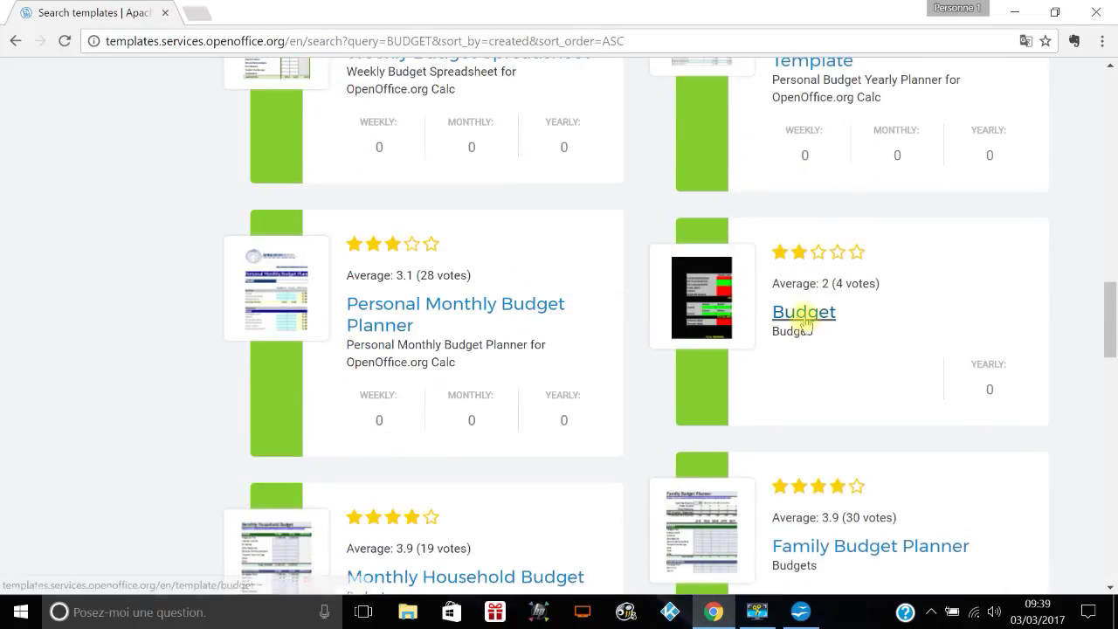
pyautogui.scroll(-3, 604, 271)
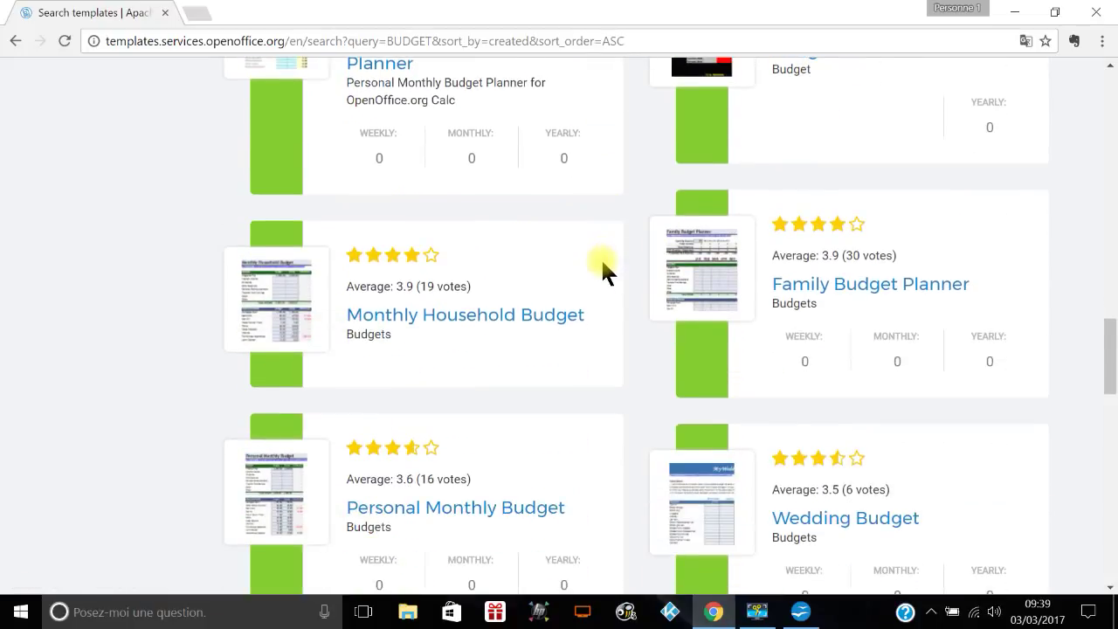
pyautogui.scroll(3, 604, 270)
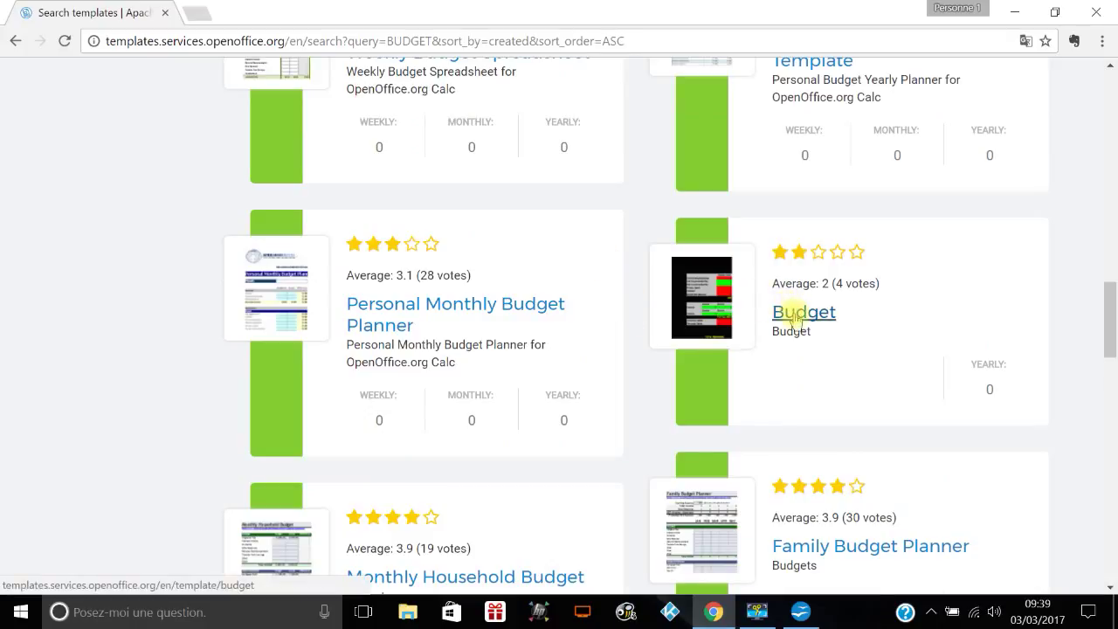
pyautogui.click(796, 320)
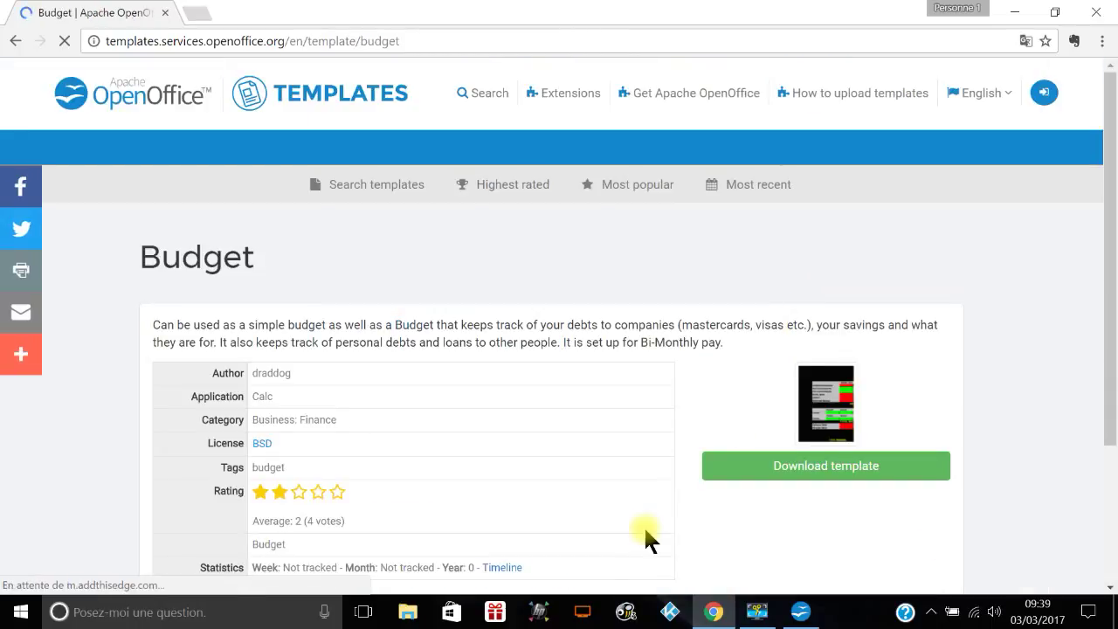
# Step: Download the Budget template and open the downloaded budget.ots in OpenOffice Calc
pyautogui.scroll(-2, 597, 384)
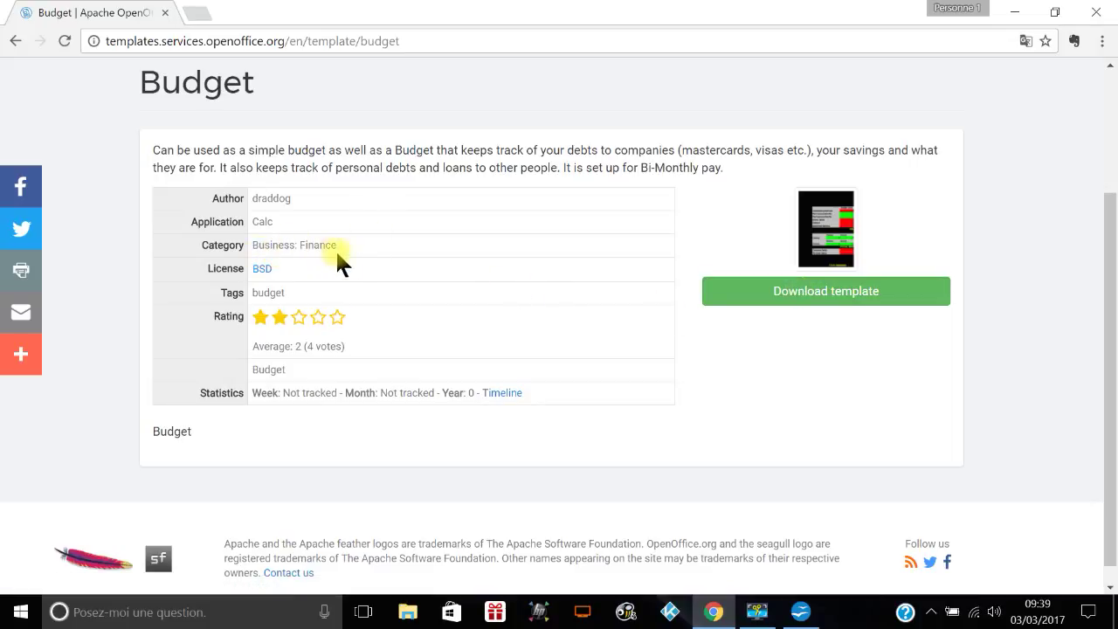
pyautogui.click(788, 297)
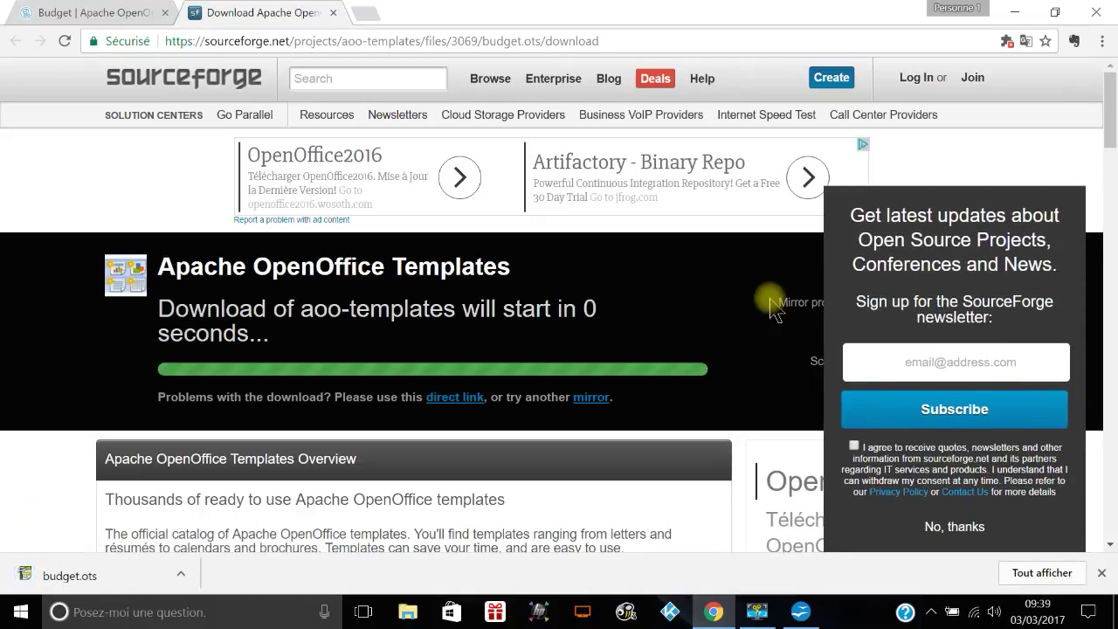
pyautogui.click(112, 590)
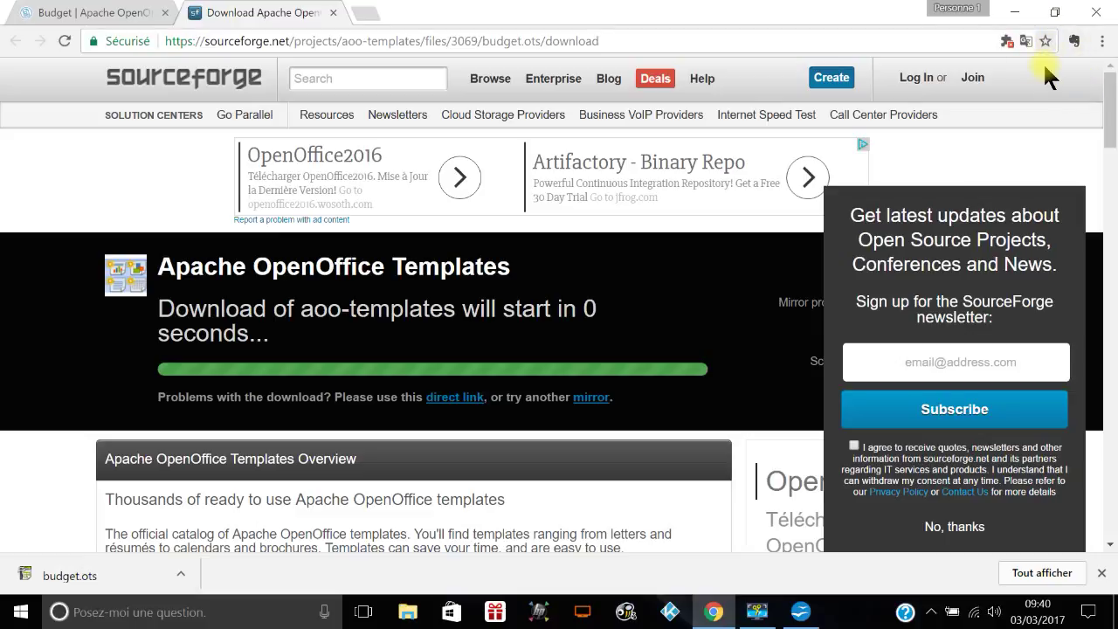
pyautogui.click(118, 581)
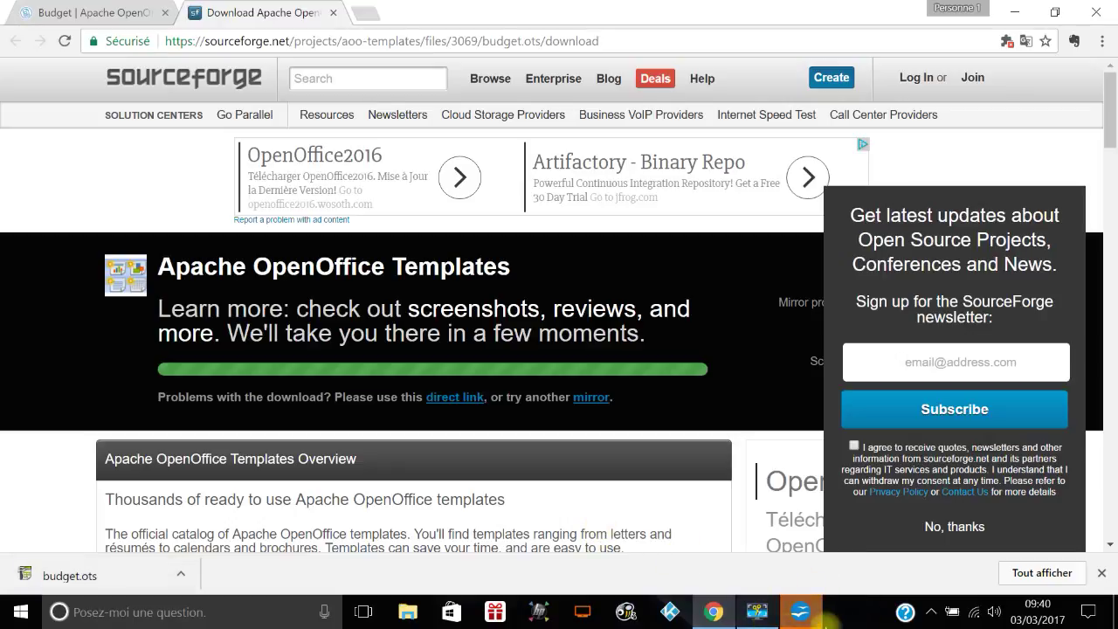
pyautogui.moveTo(802, 616)
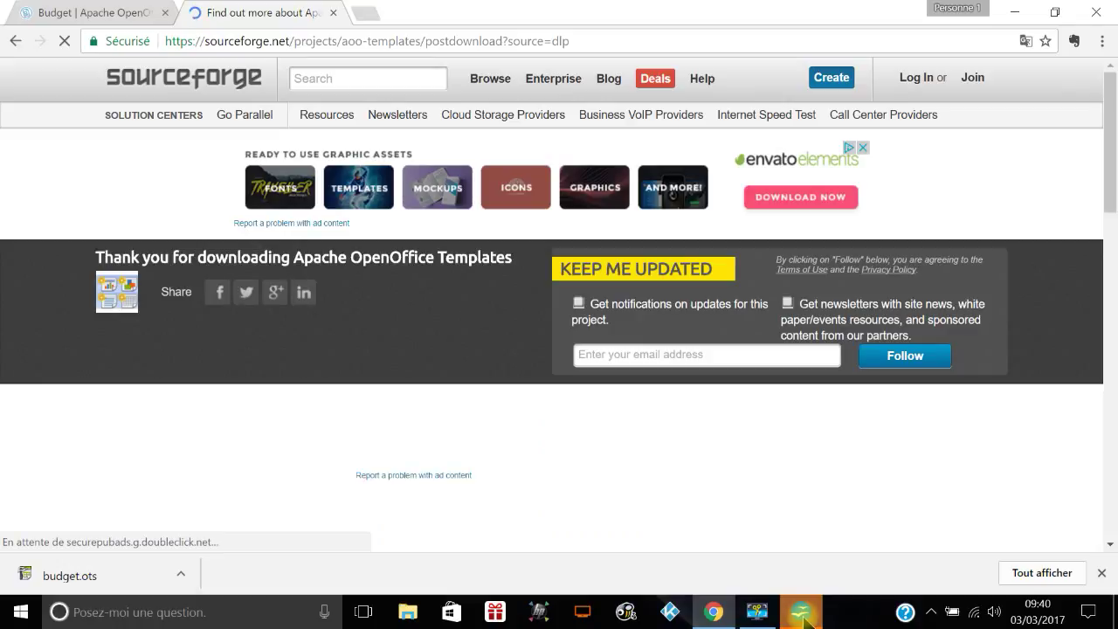
pyautogui.click(803, 615)
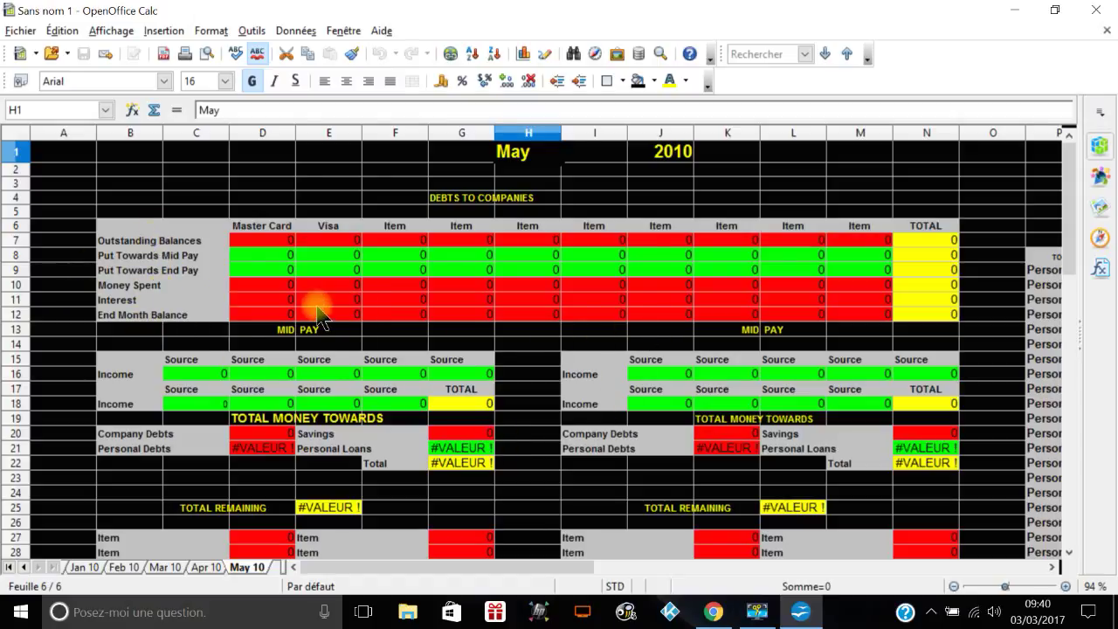
# Step: Look through the May 10 sheet of the budget, from the company debts and income tables down to the item lists and savings table
pyautogui.scroll(-13, 573, 402)
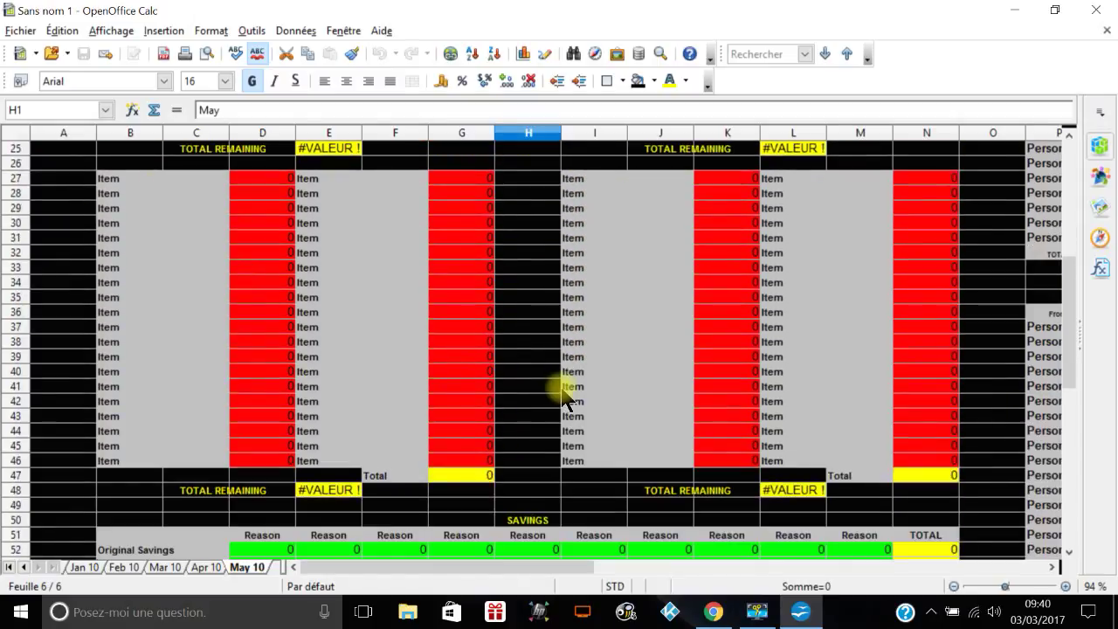
pyautogui.scroll(-5, 567, 398)
pyautogui.scroll(11, 585, 385)
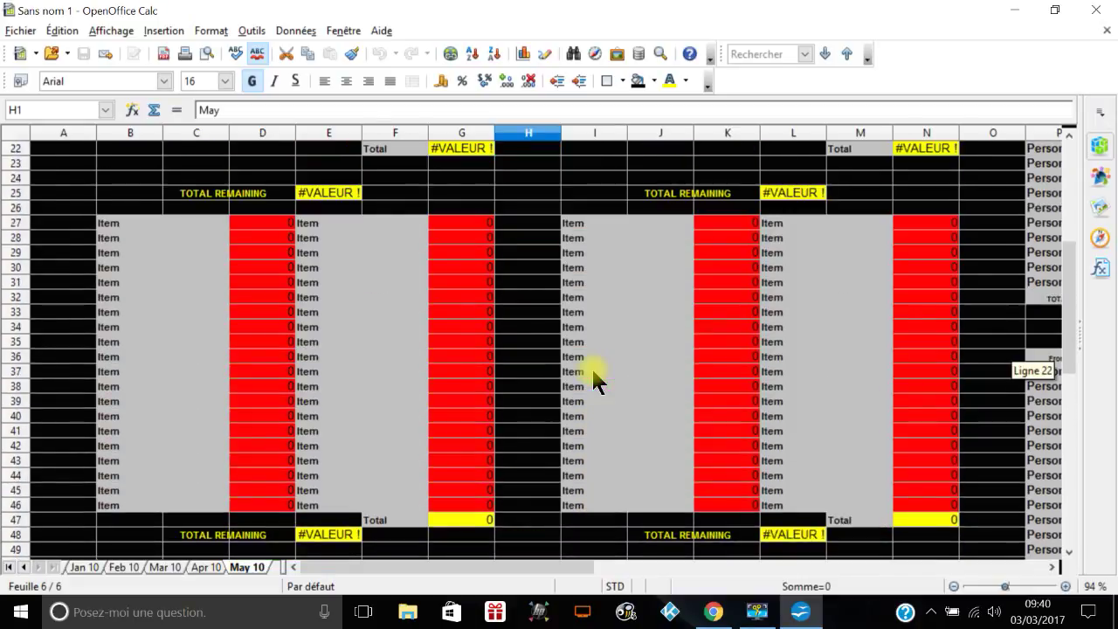
pyautogui.scroll(-3, 594, 380)
pyautogui.scroll(7, 590, 380)
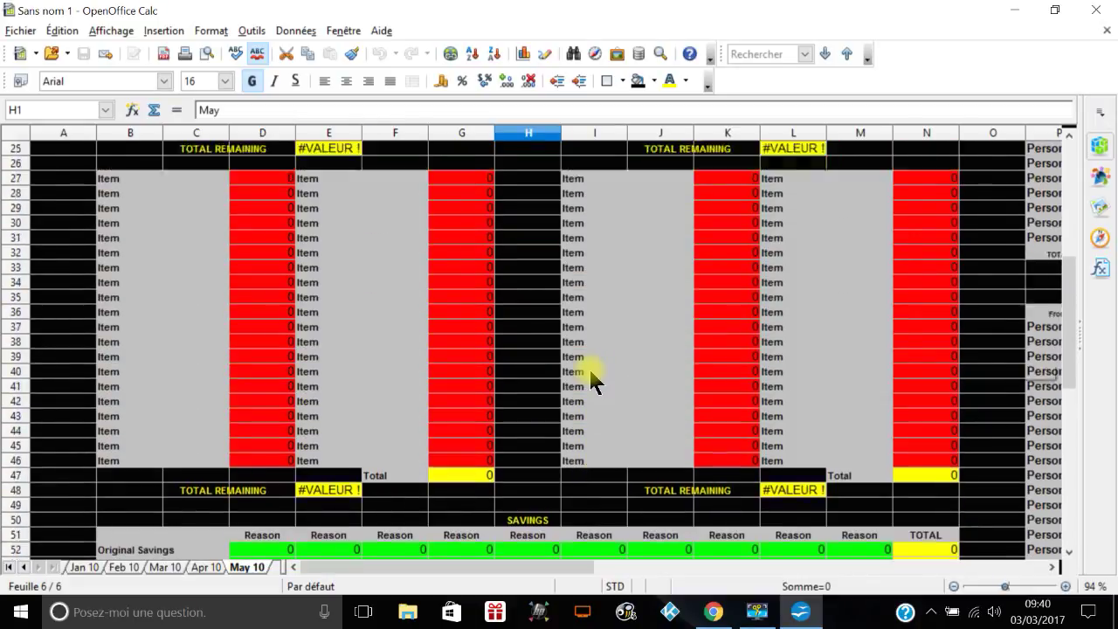
pyautogui.scroll(2, 590, 380)
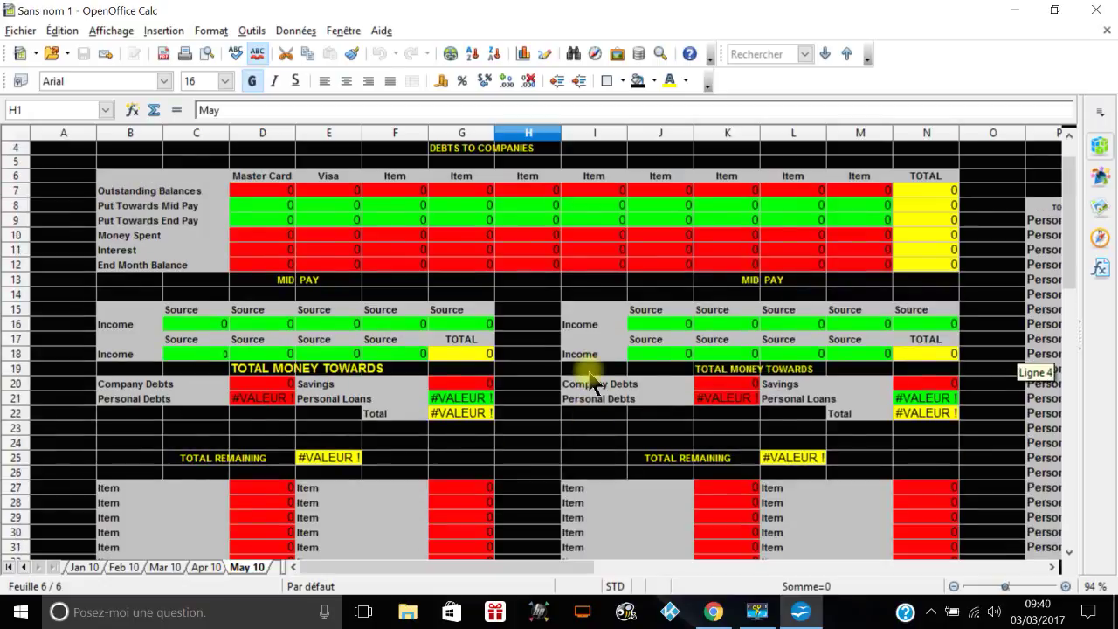
pyautogui.scroll(1, 591, 380)
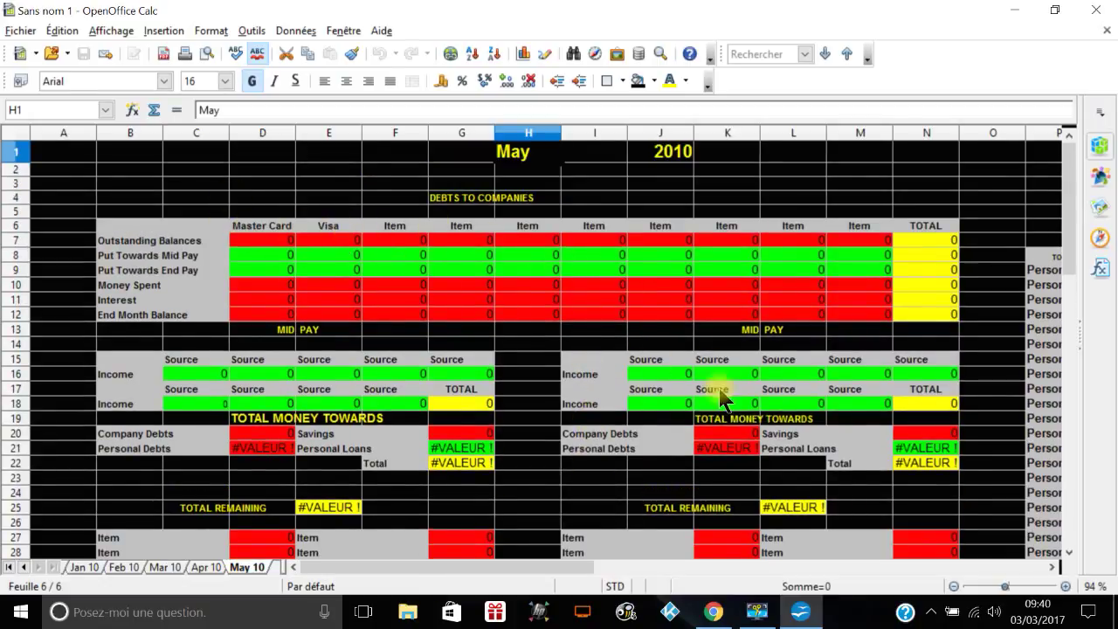
pyautogui.scroll(-2, 342, 379)
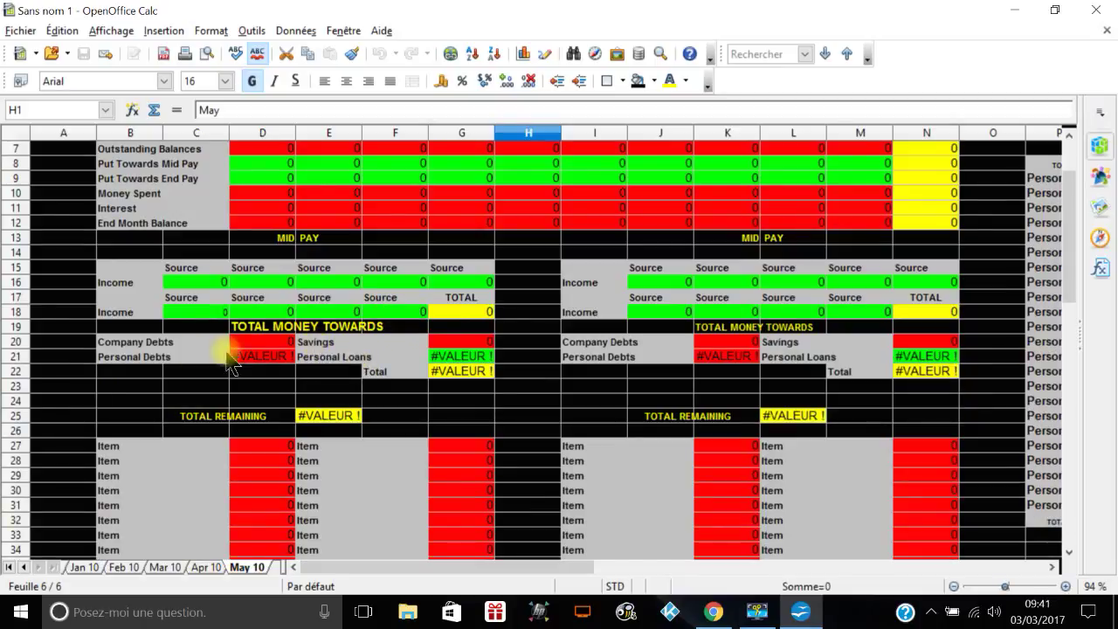
pyautogui.scroll(-4, 258, 371)
pyautogui.scroll(-3, 262, 374)
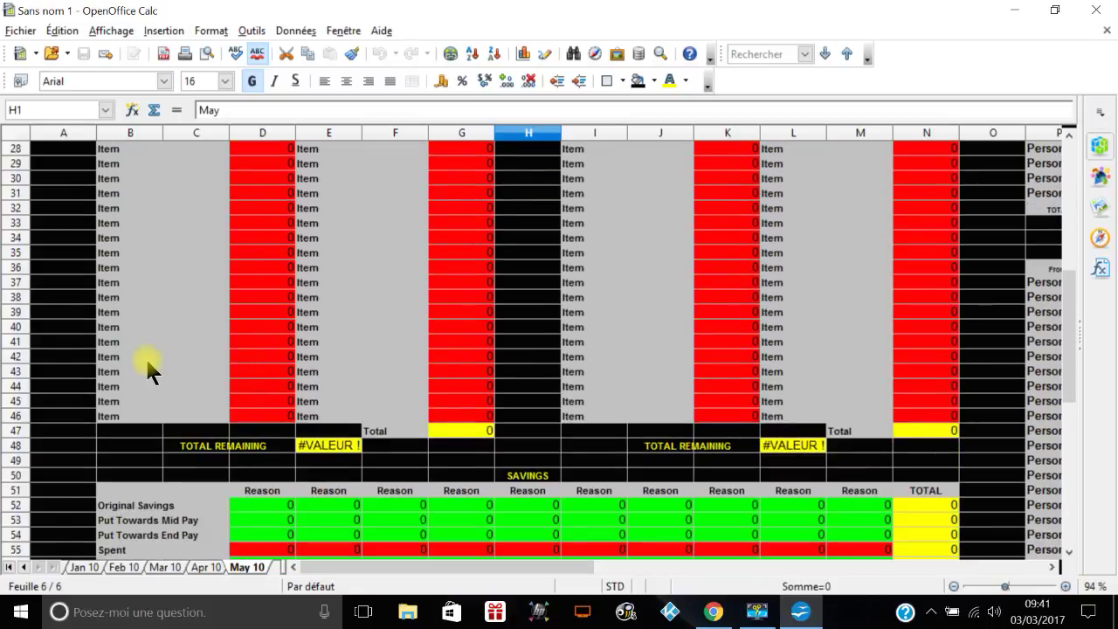
pyautogui.scroll(2, 148, 368)
pyautogui.scroll(-4, 247, 412)
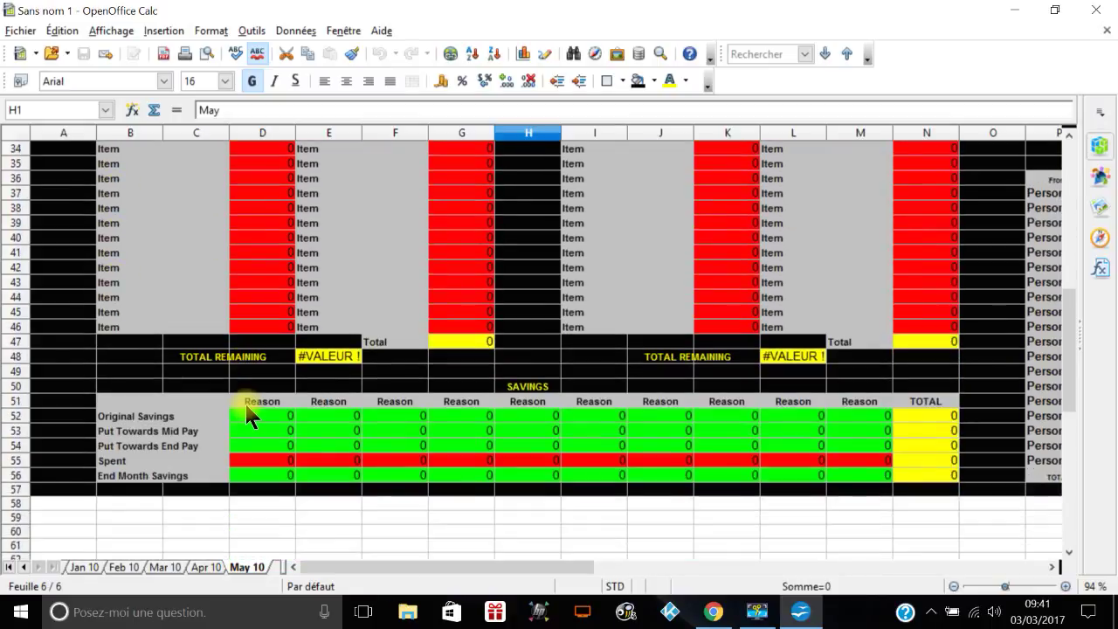
pyautogui.scroll(6, 367, 367)
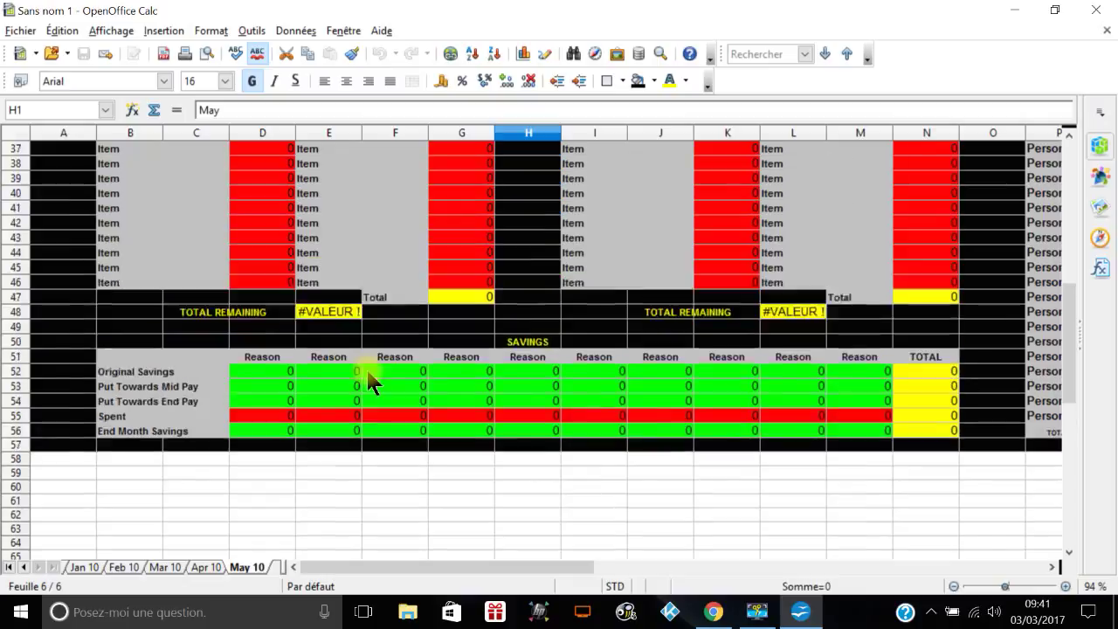
pyautogui.scroll(5, 370, 335)
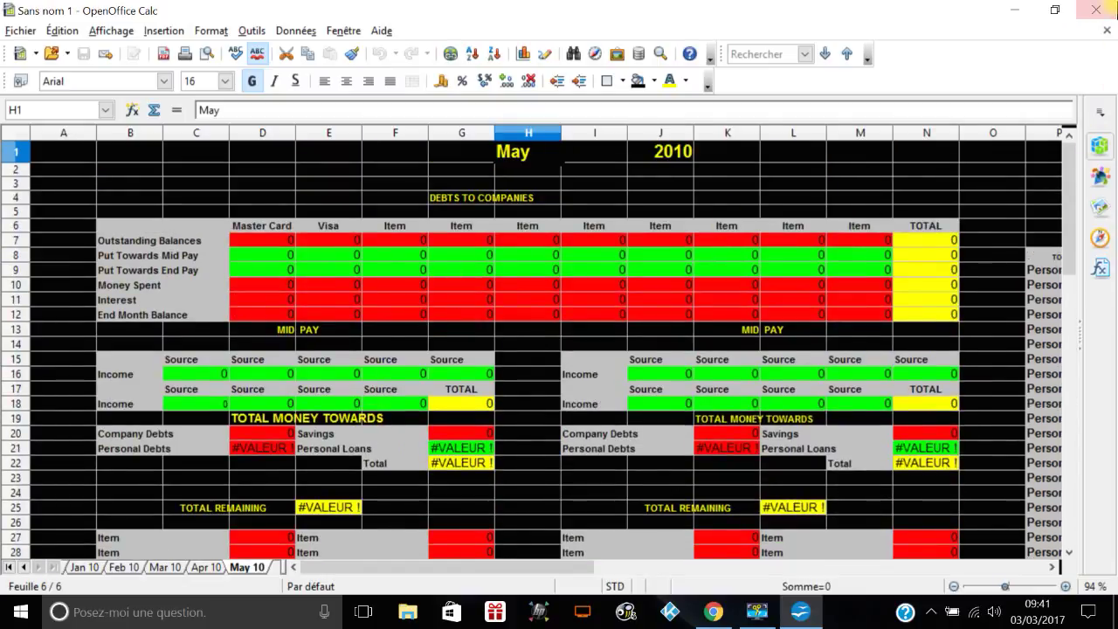
# Step: Close the budget spreadsheet and the web browser
pyautogui.click(1104, 17)
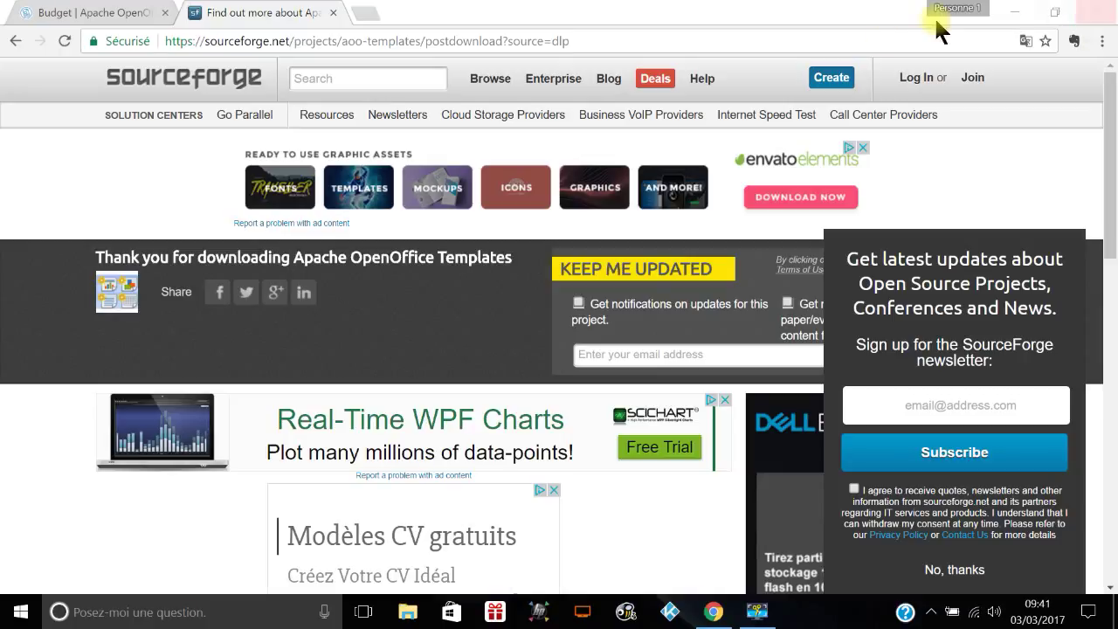
pyautogui.click(1098, 16)
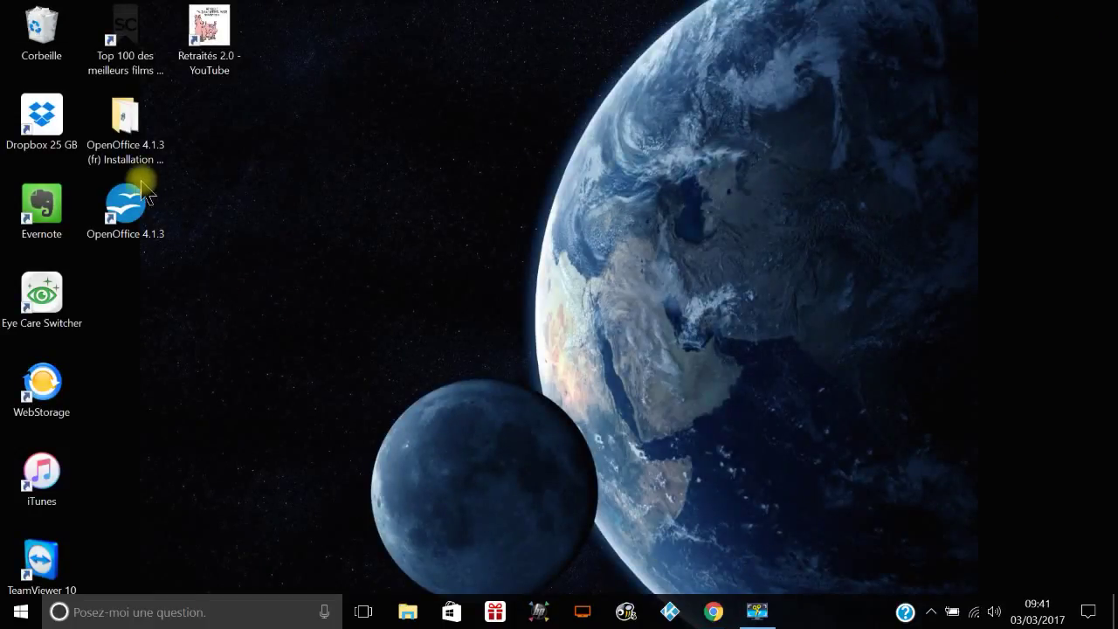
# Step: Launch OpenOffice 4.1.3 from the desktop and create a new blank spreadsheet
pyautogui.doubleClick(129, 208)
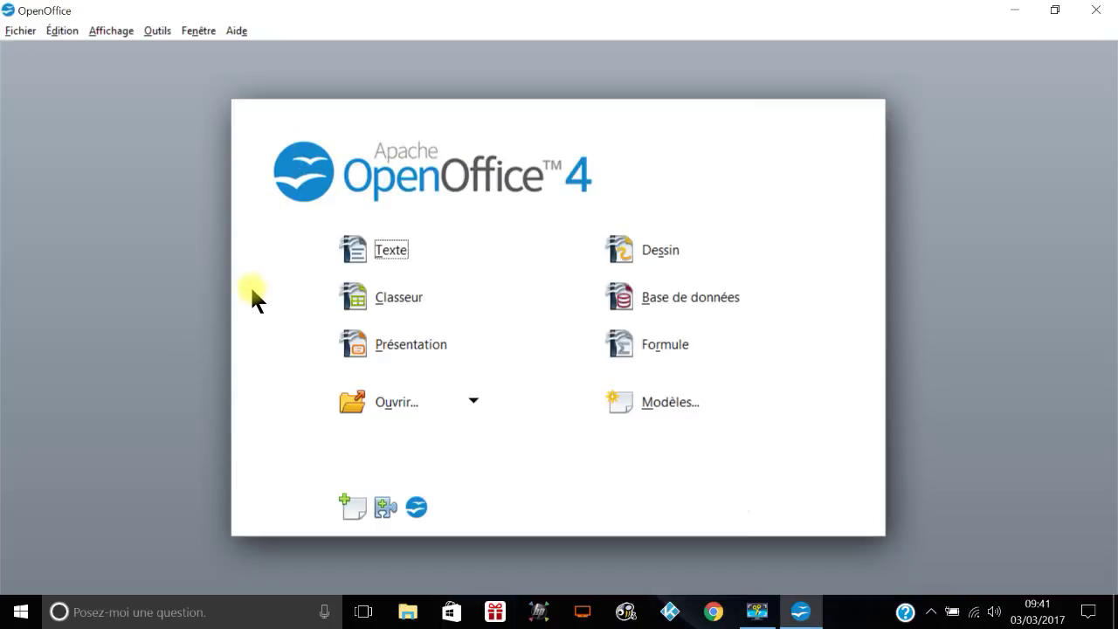
pyautogui.click(366, 296)
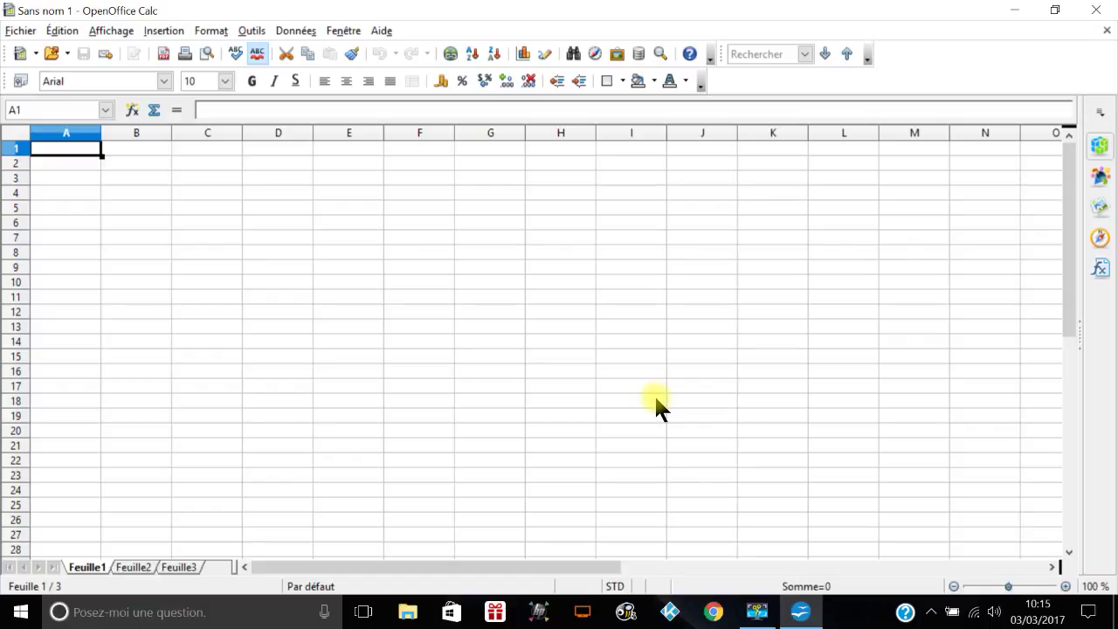
# Step: Minimize the spreadsheet window and cut the OpenOffice 4.1.3 (fr) Installation Files folder on the desktop
pyautogui.click(1018, 13)
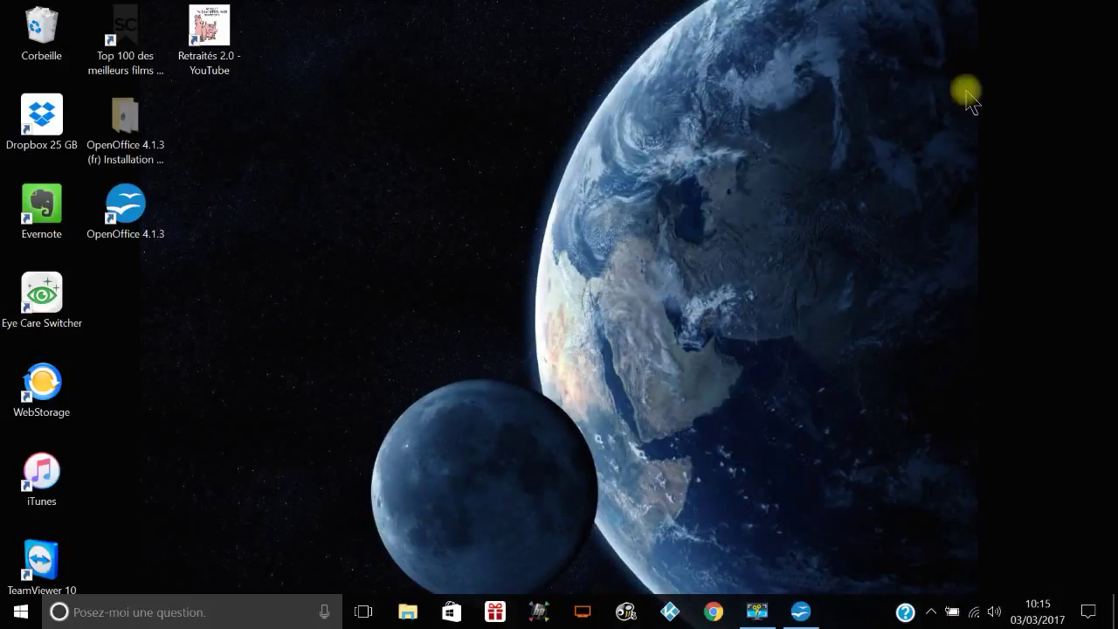
pyautogui.rightClick(139, 142)
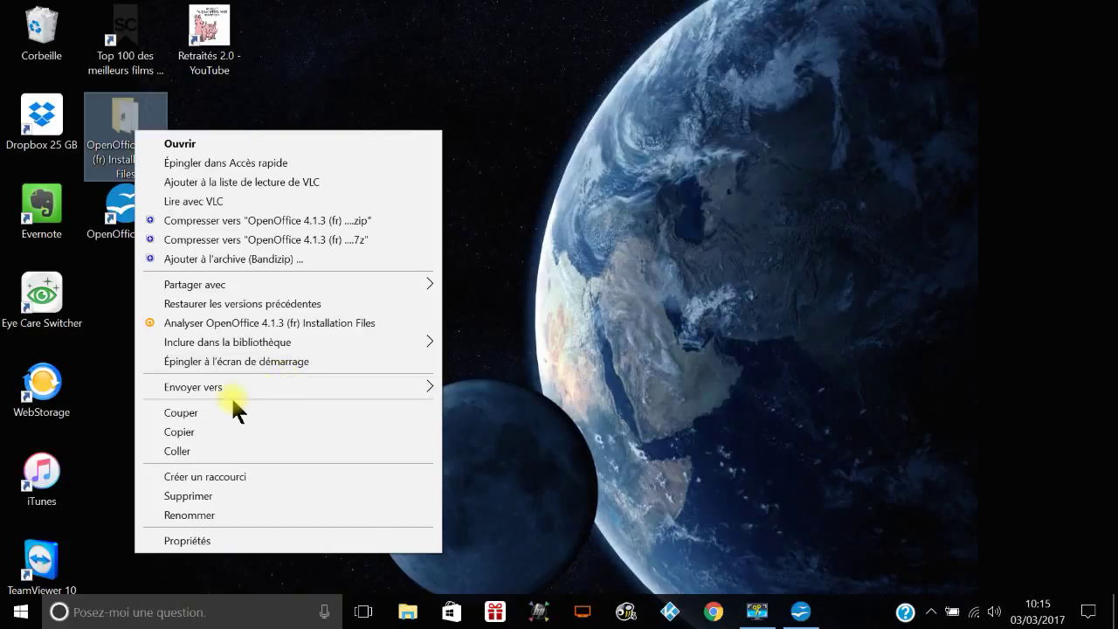
pyautogui.click(185, 414)
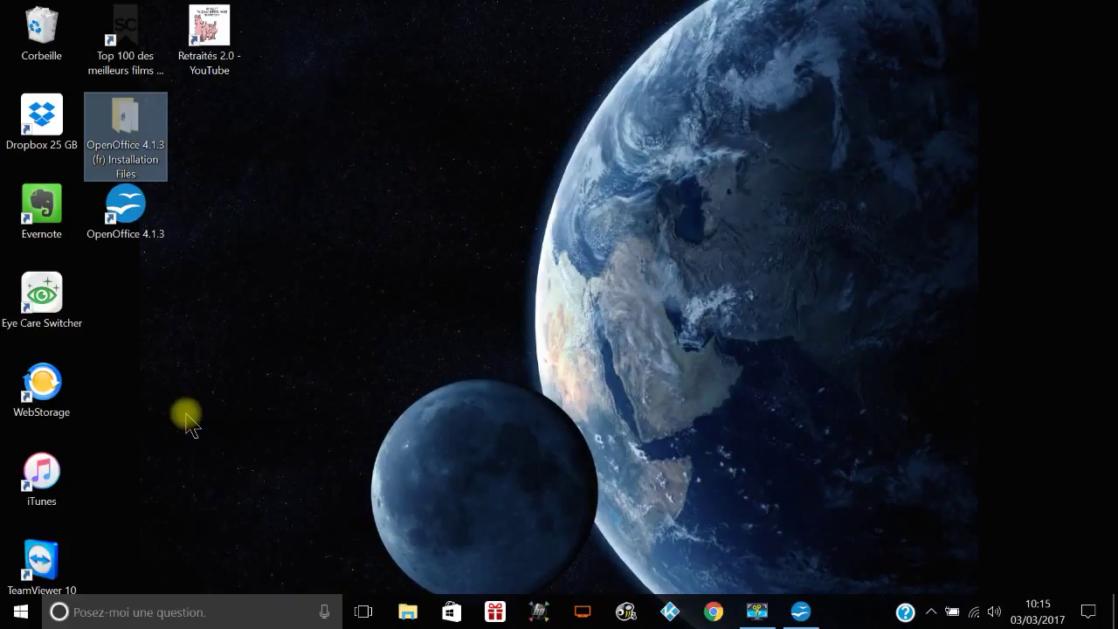
# Step: Paste the cut folder into Program Files (x86) on drive C: with administrator rights, and close the File Explorer windows
pyautogui.click(407, 612)
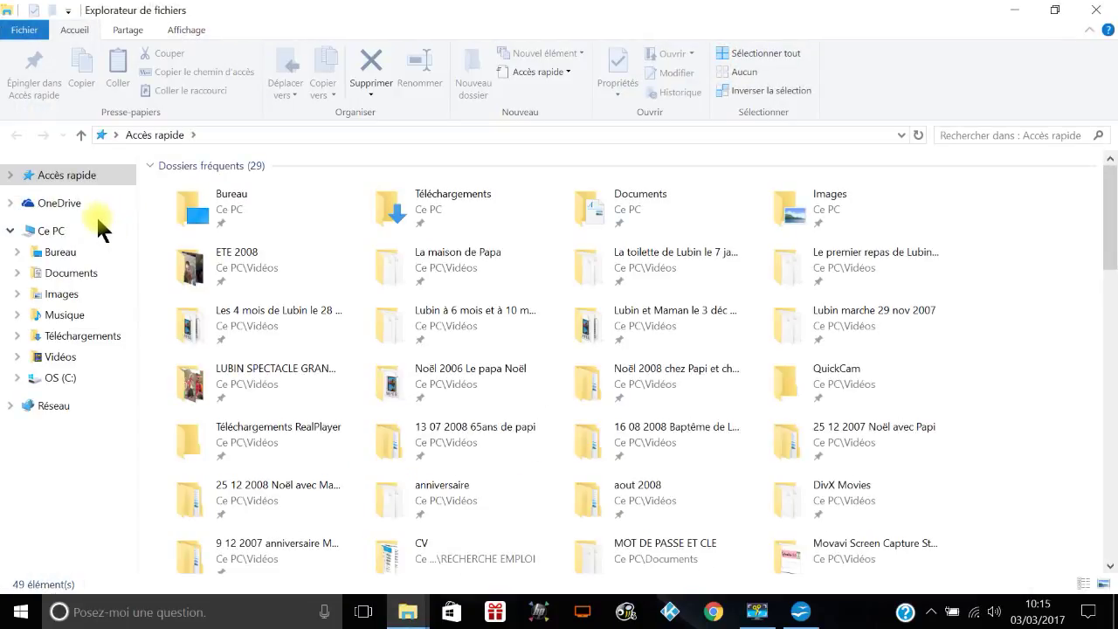
pyautogui.click(58, 379)
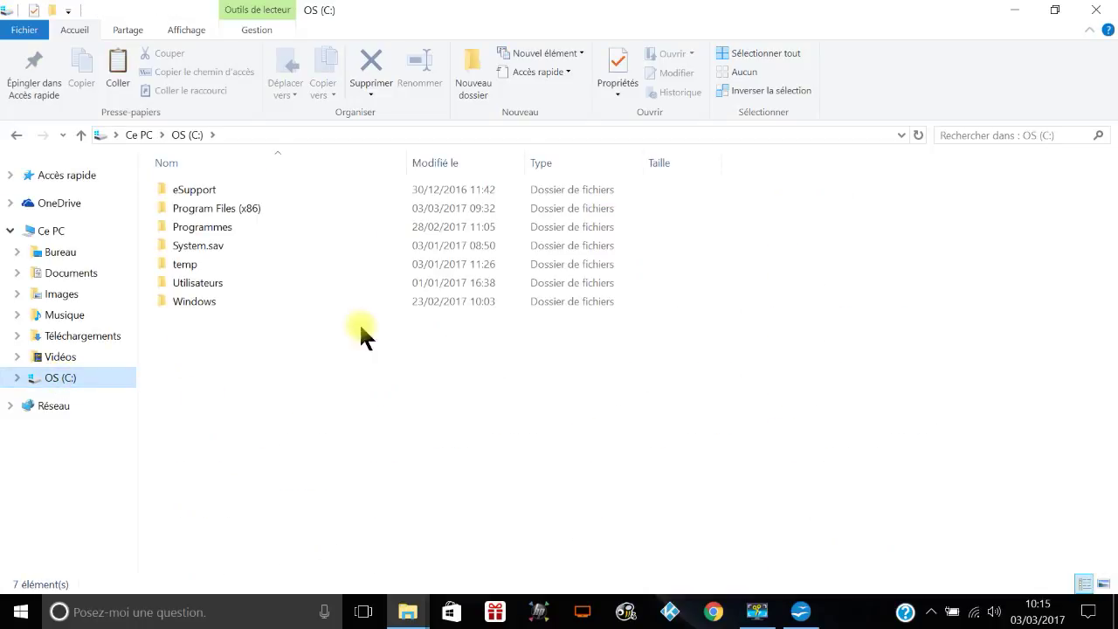
pyautogui.moveTo(228, 210)
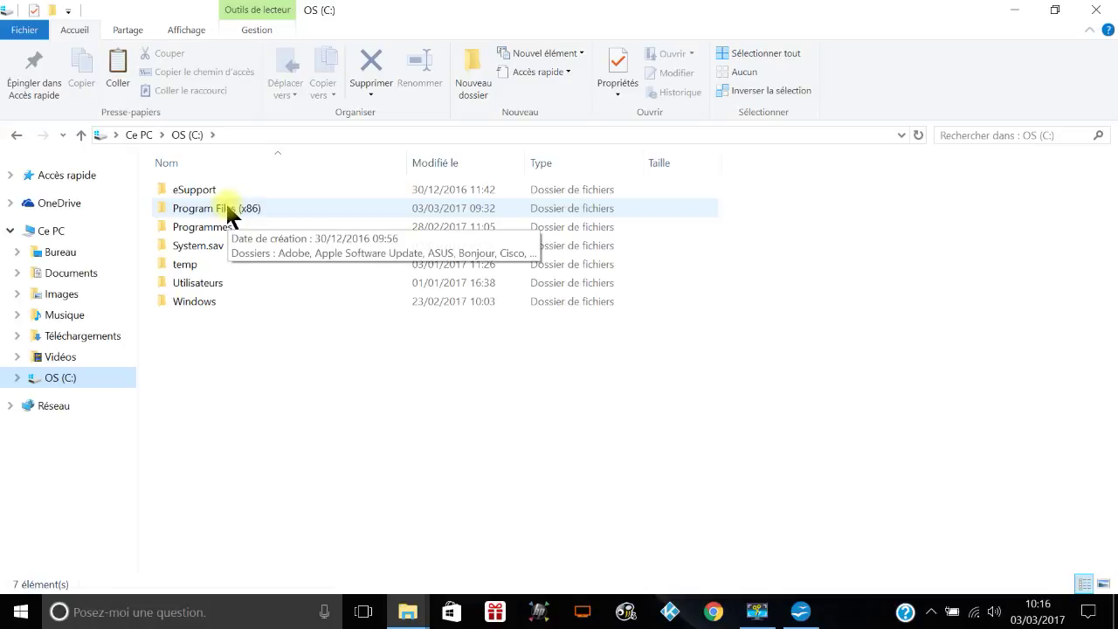
pyautogui.doubleClick(228, 210)
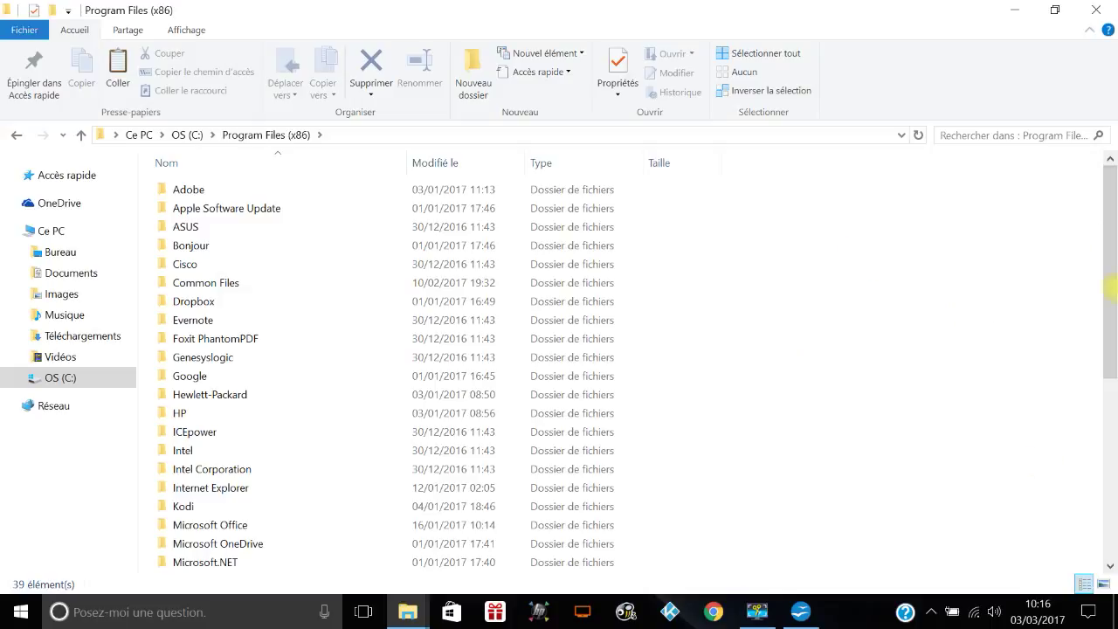
pyautogui.rightClick(895, 289)
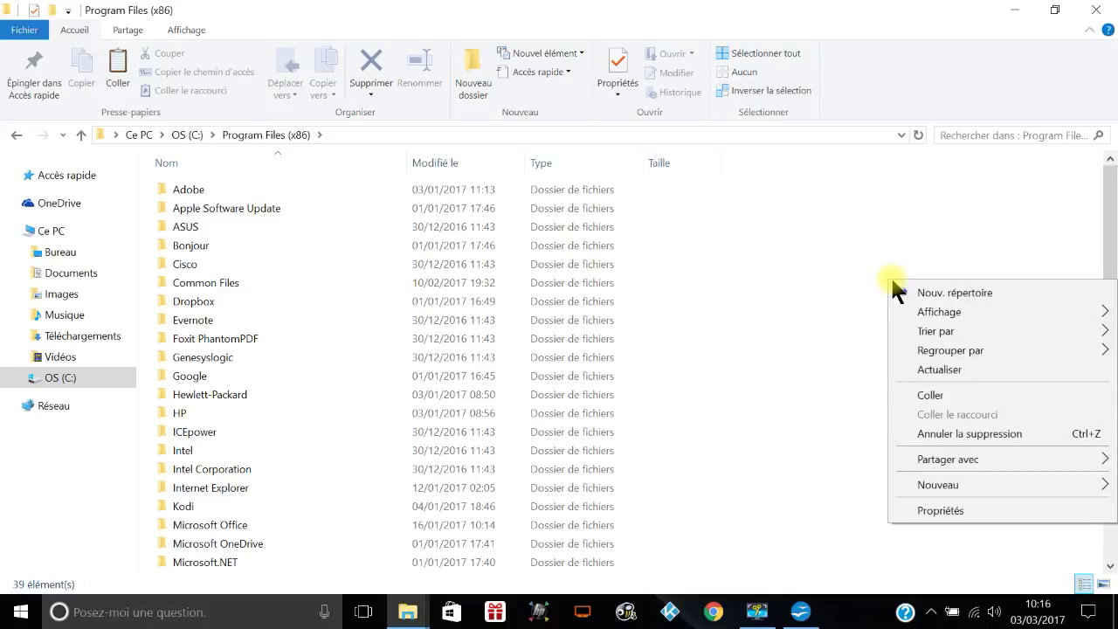
pyautogui.click(920, 395)
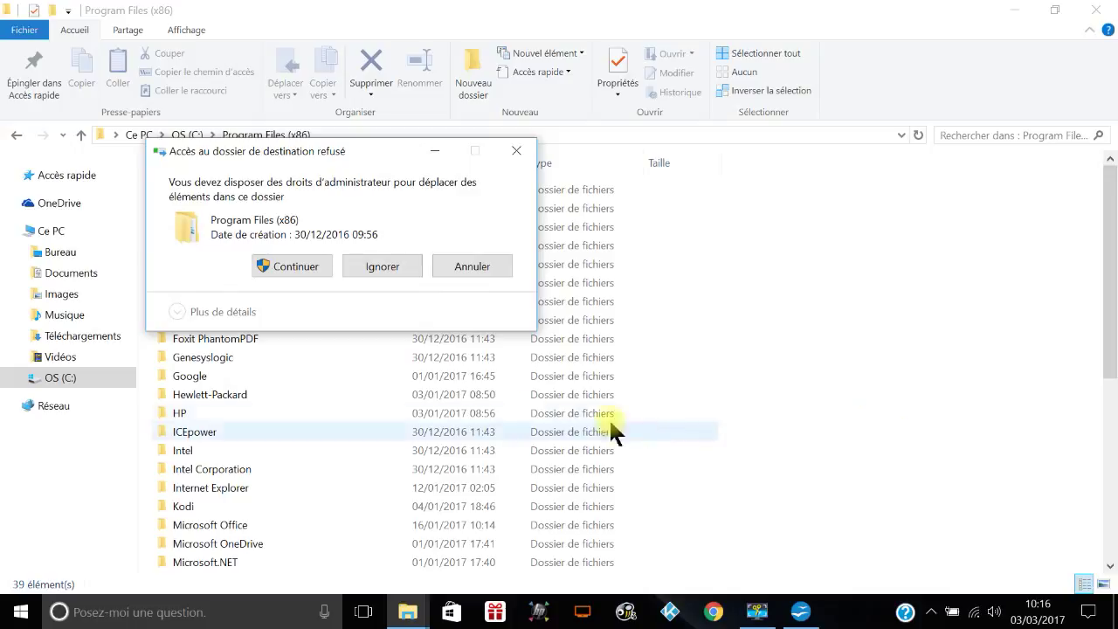
pyautogui.click(314, 266)
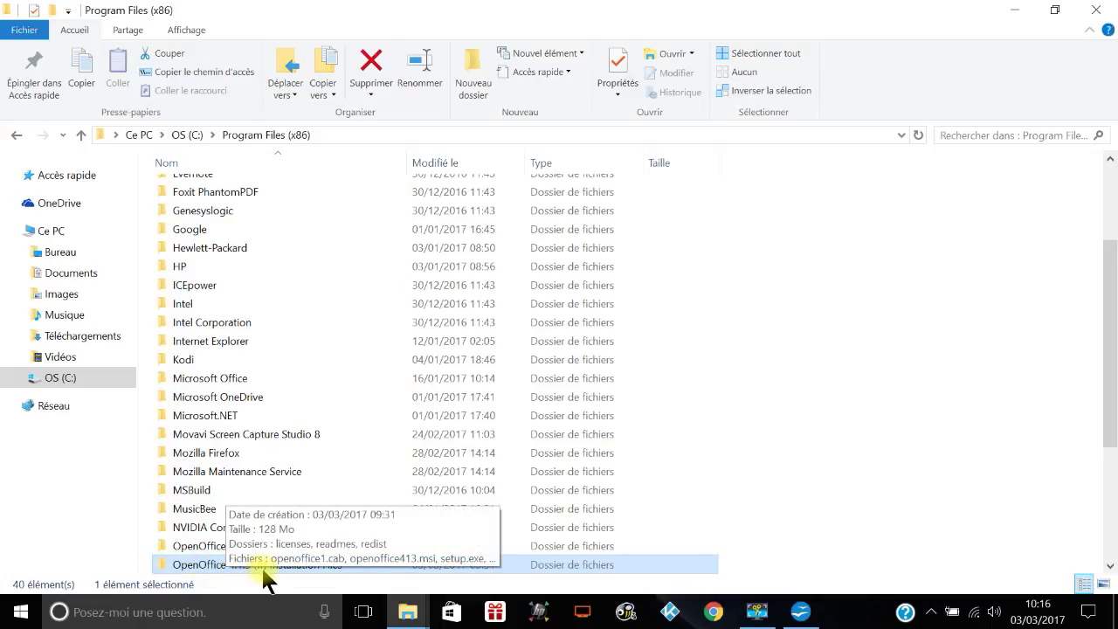
pyautogui.click(924, 511)
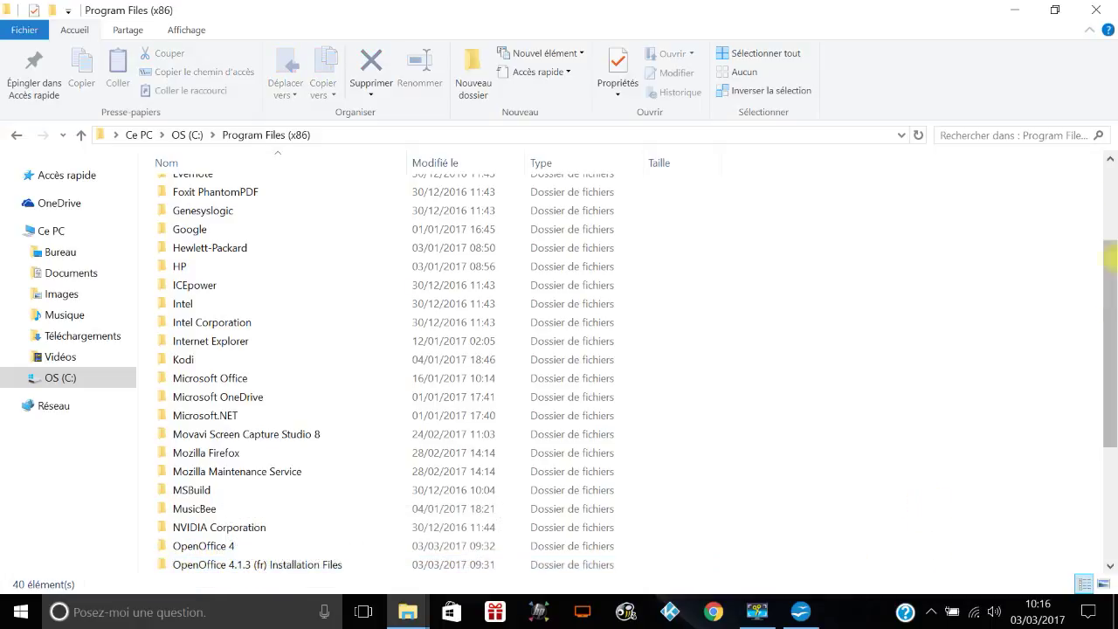
pyautogui.click(1096, 10)
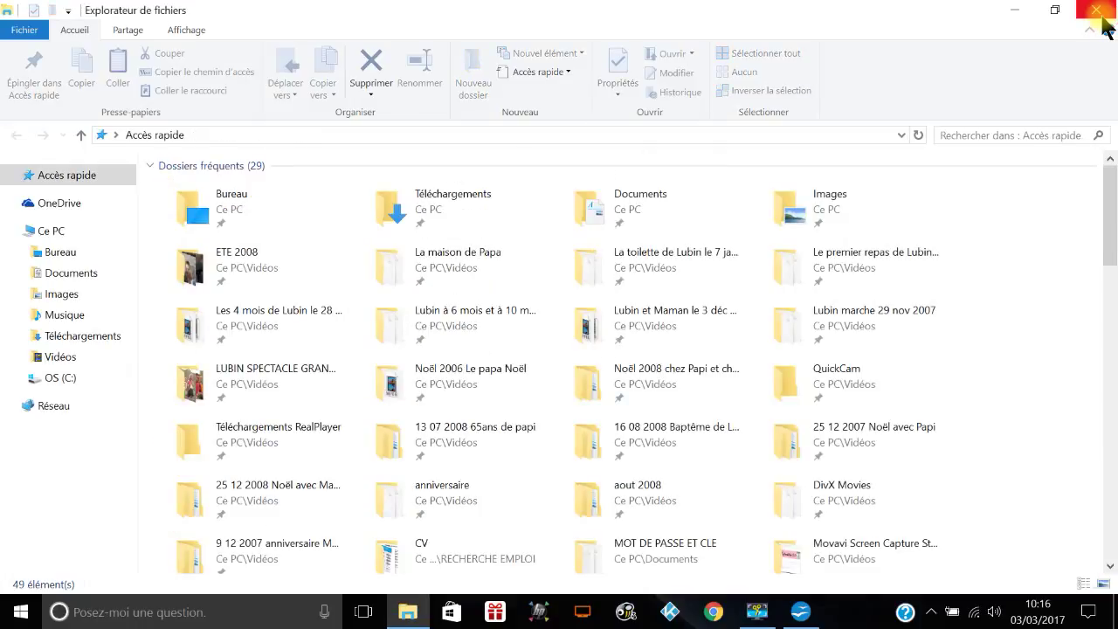
pyautogui.click(1097, 11)
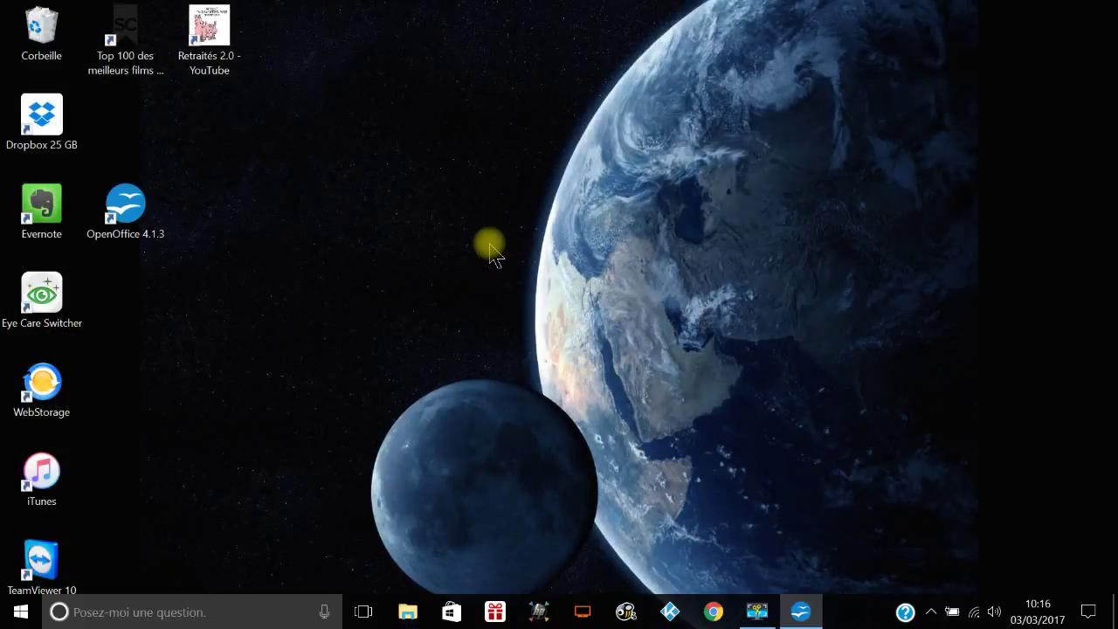